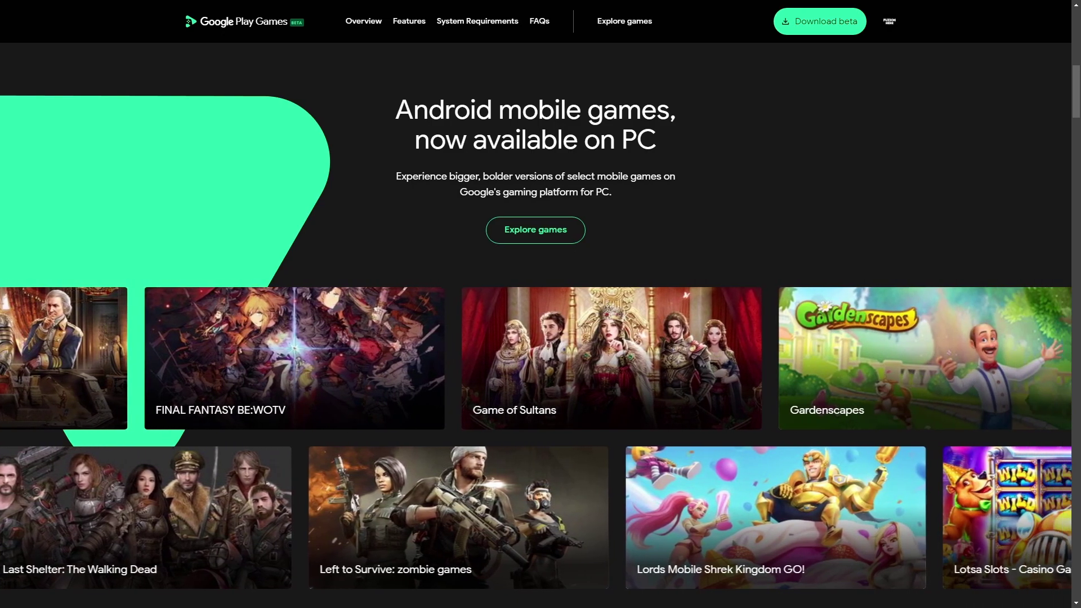
Scroll back up the Google Play Games beta landing page before moving on to Google
scroll(718, 418, "up", 10)
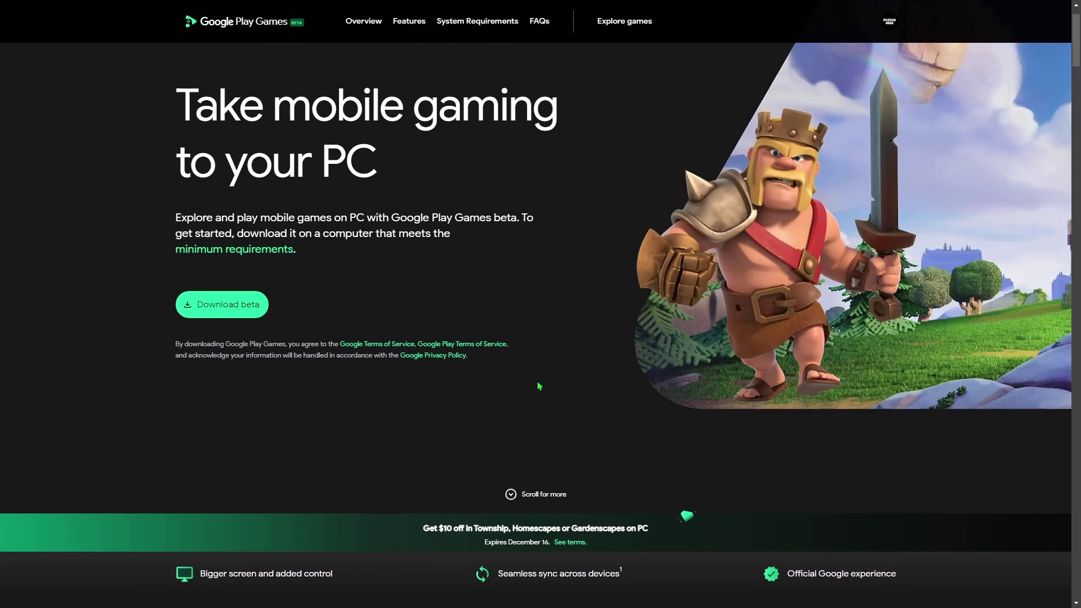
scroll(563, 385, "up", 1)
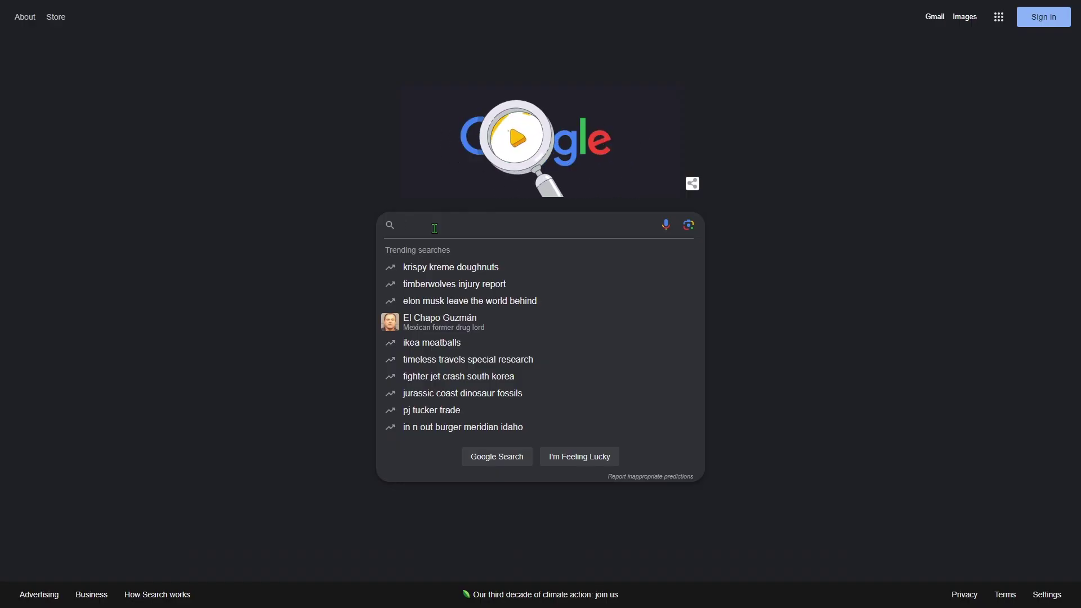
Search Google for Google Play Games and open the 'Take mobile gaming to your PC' page
type("Google play games")
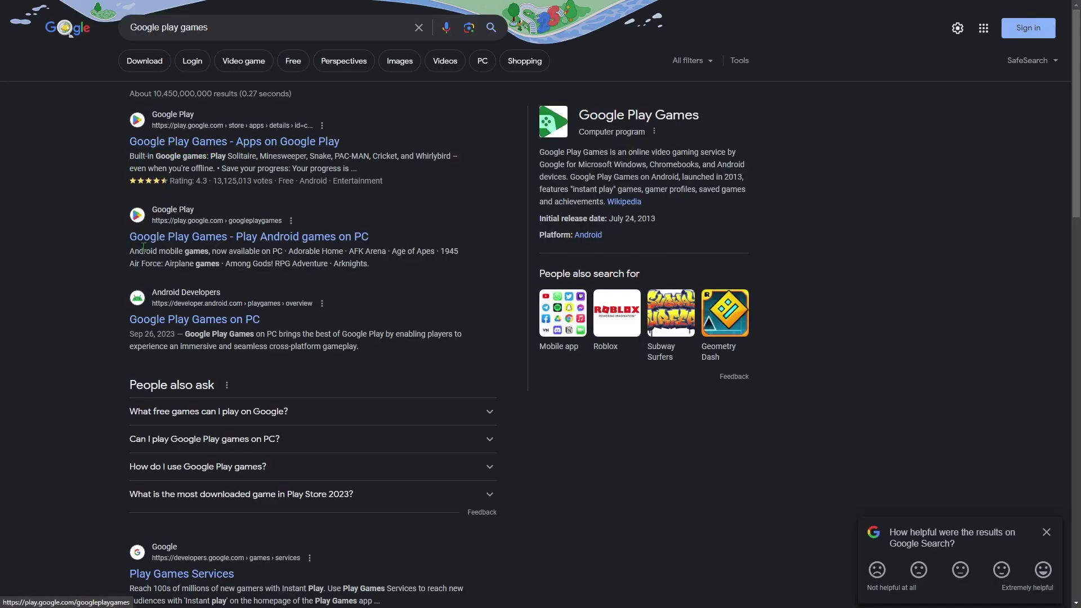
left_click(191, 238)
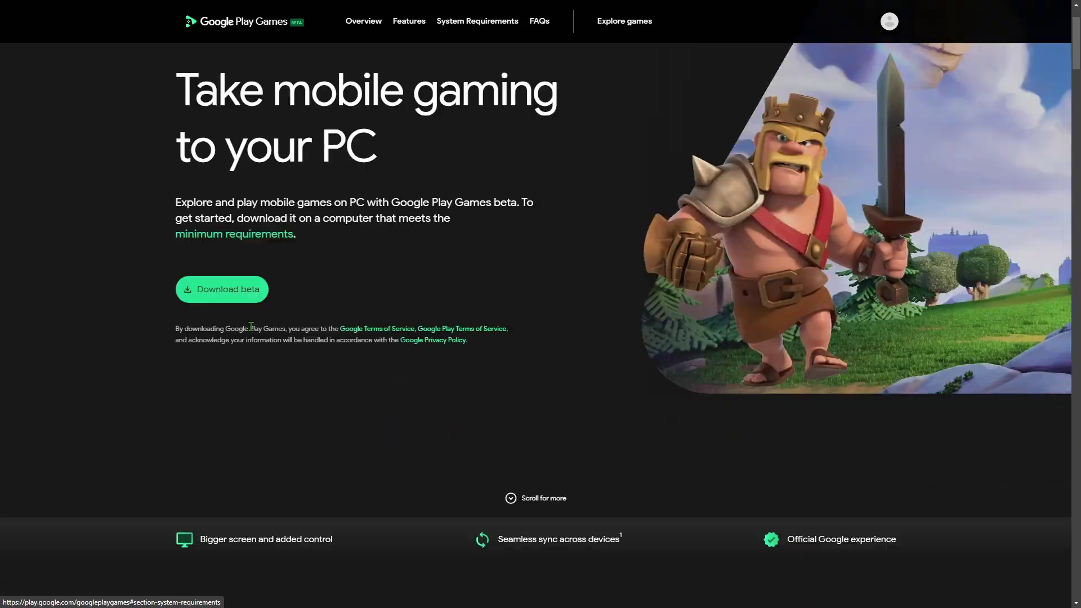
Review the minimum requirements, then download the 10.4 MB Google Play Games beta installer
left_click(252, 332)
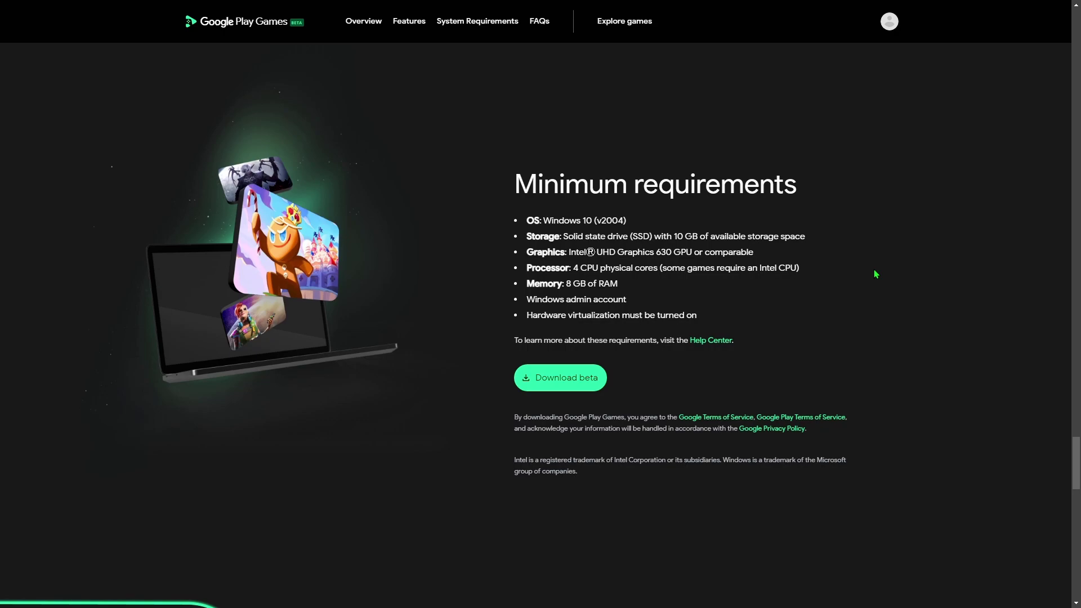
left_click(572, 385)
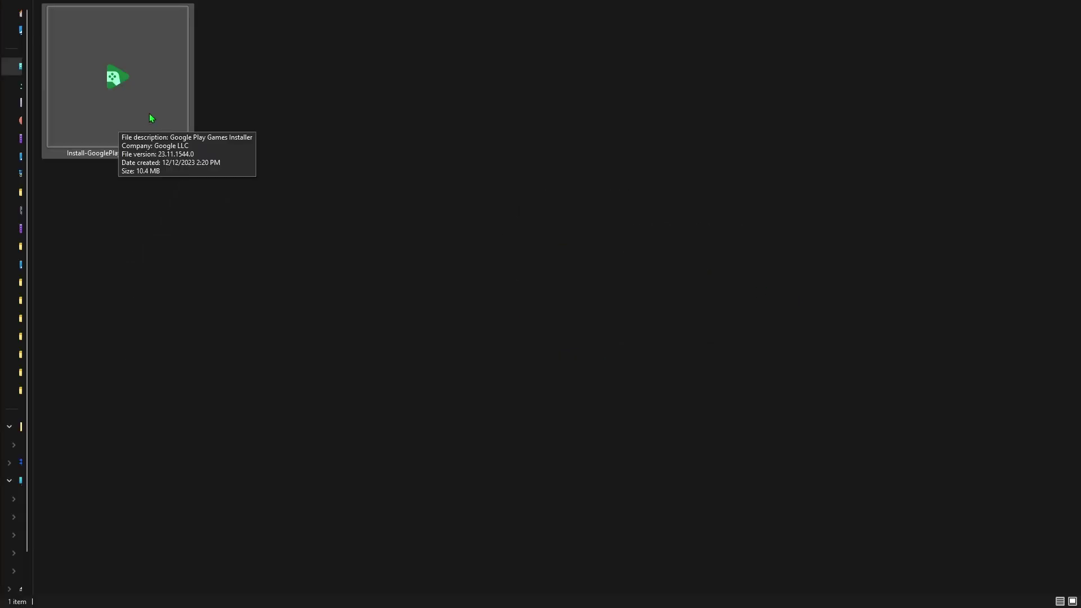
Run Install-GooglePlayGames-Beta.exe and install it to the default location
double_click(150, 115)
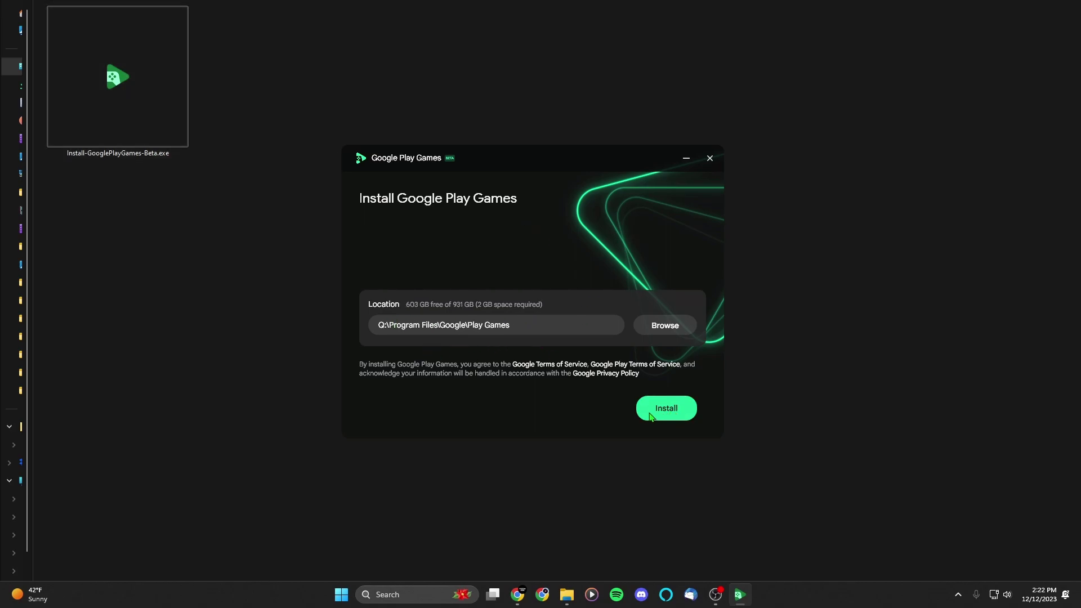
left_click(676, 416)
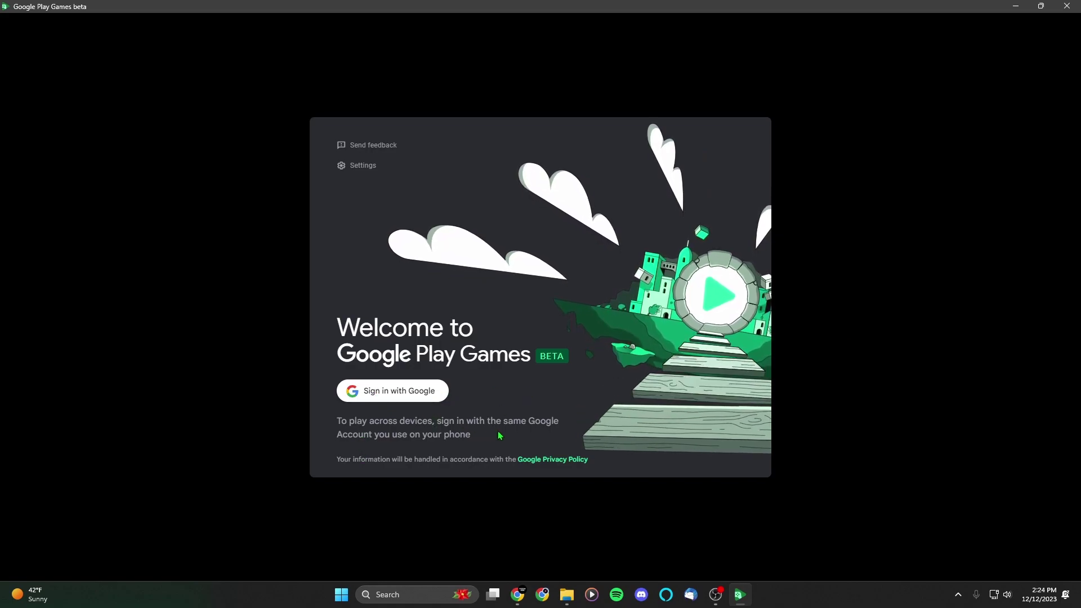
Sign in with Google, confirm the profile, accept the terms, and turn off usage data sharing
left_click(414, 394)
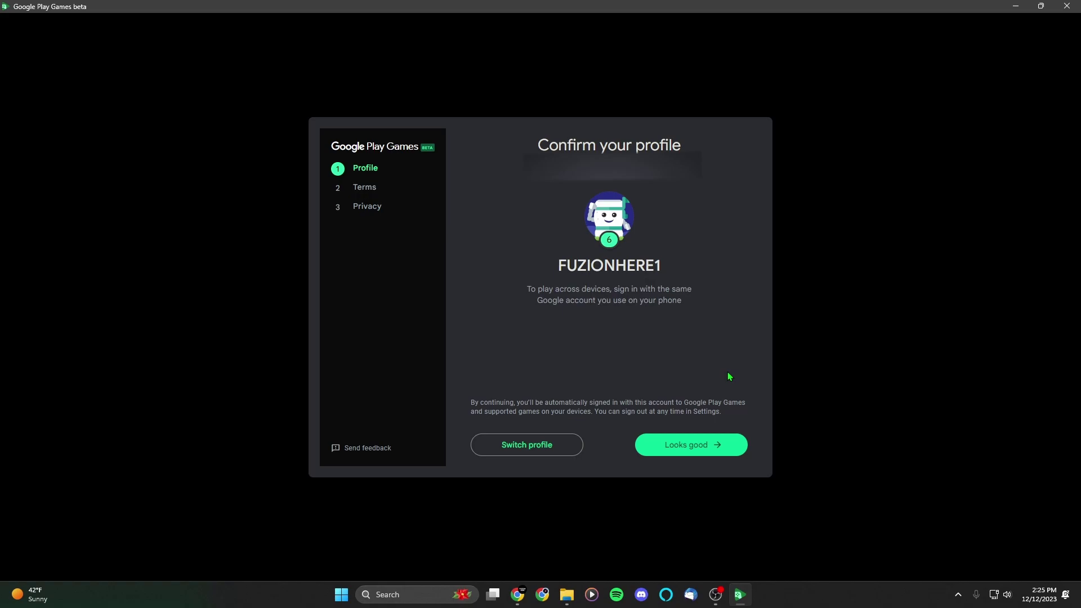
left_click(708, 453)
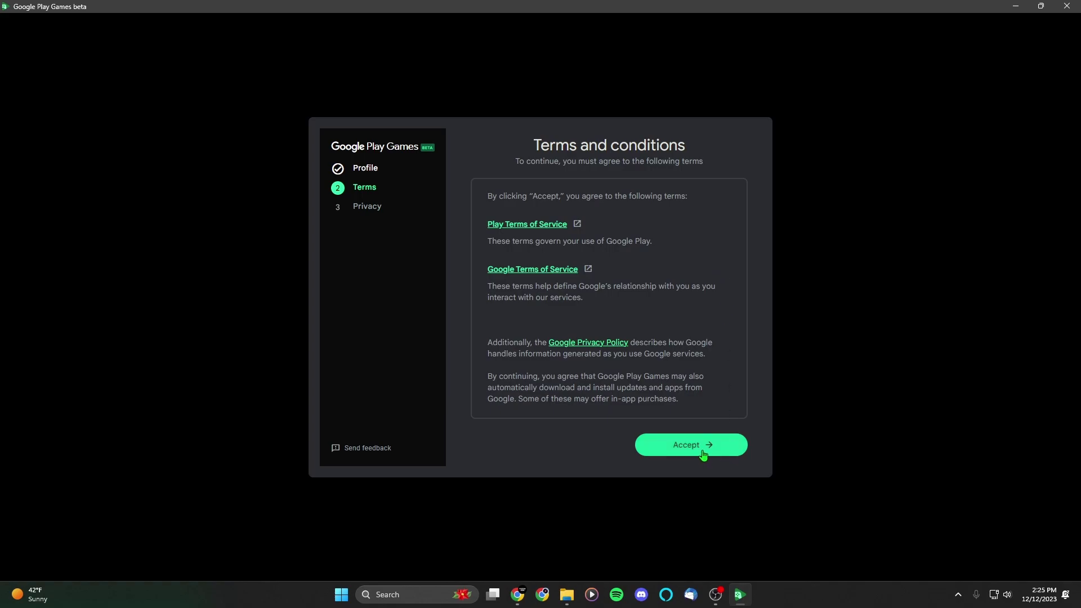
left_click(732, 451)
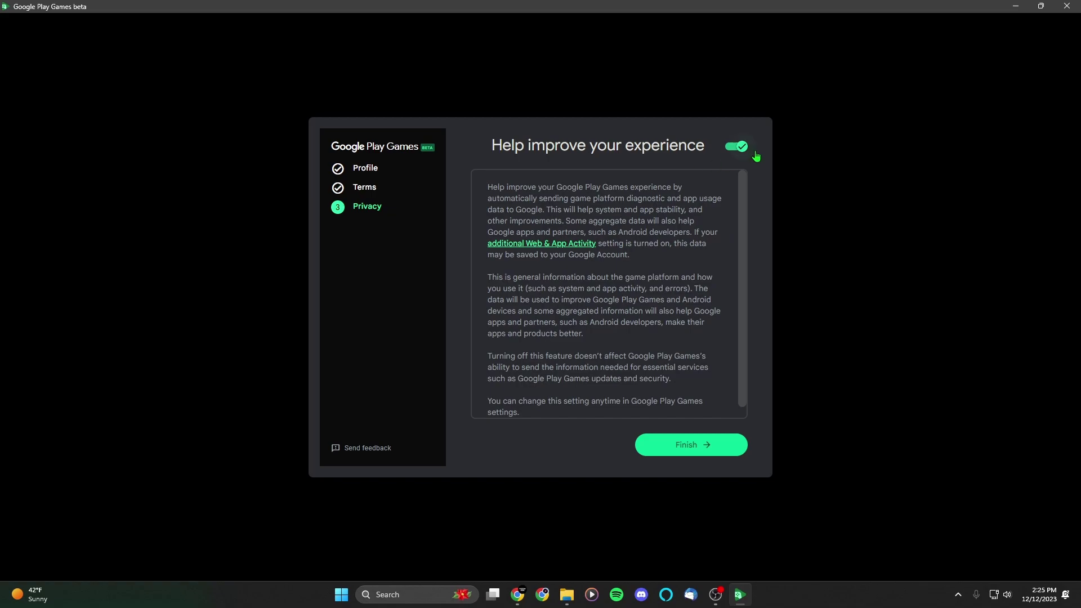
left_click(734, 147)
scroll(688, 273, "down", 1)
scroll(689, 269, "up", 1)
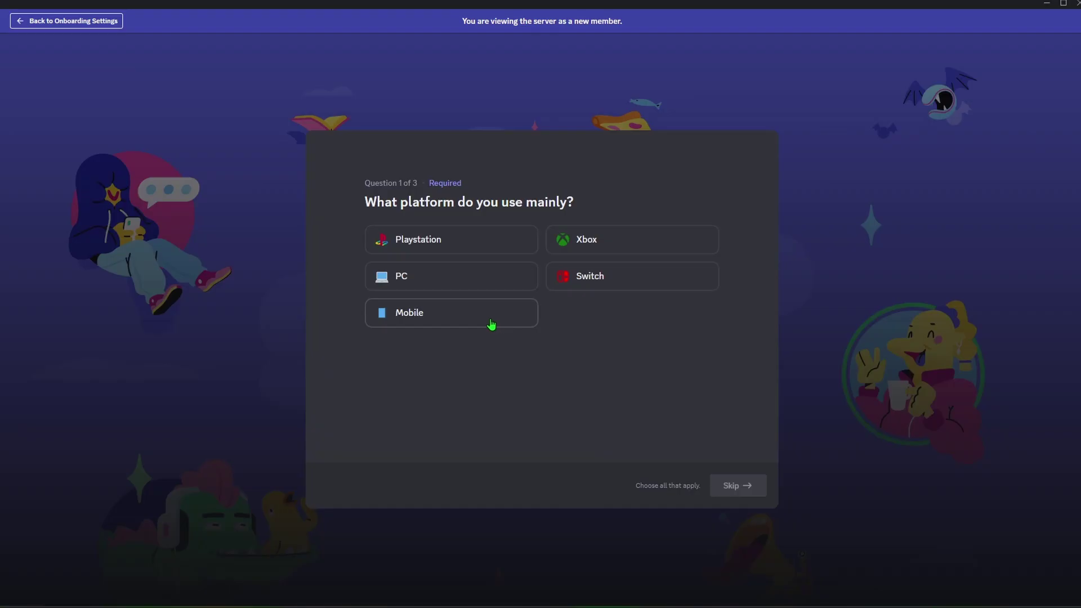
Choose PC and Mobile platforms and the Unreleased Spotify files interest, reaching question 3
left_click(484, 322)
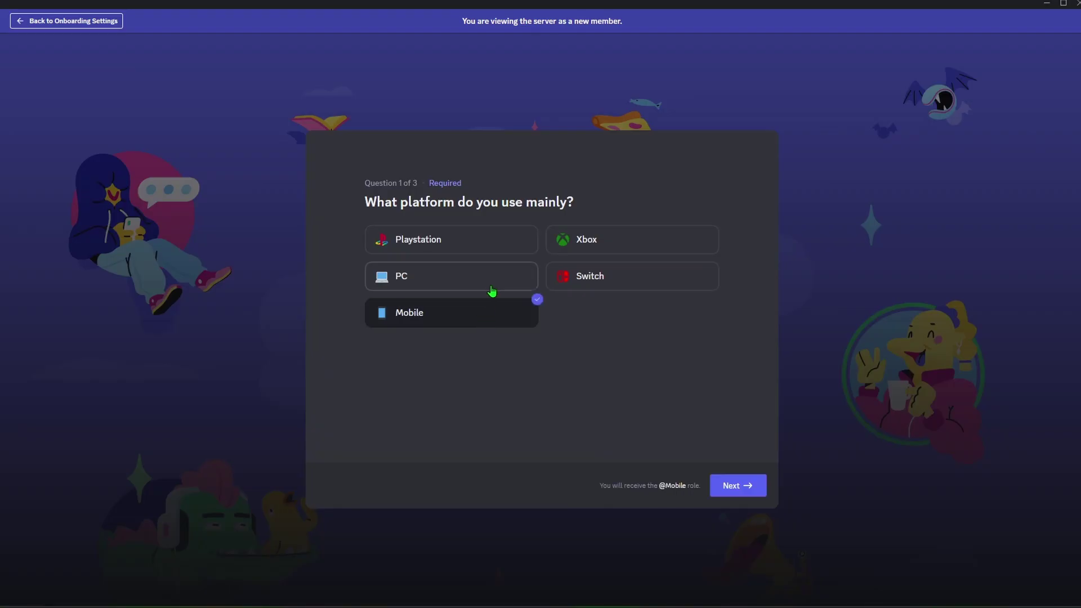
left_click(742, 488)
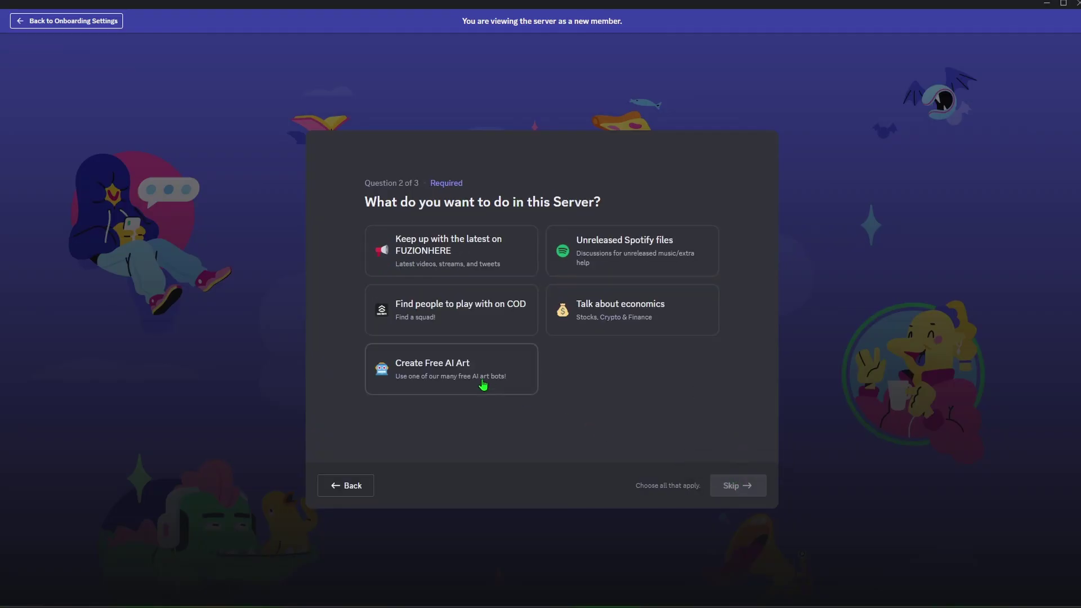
left_click(616, 256)
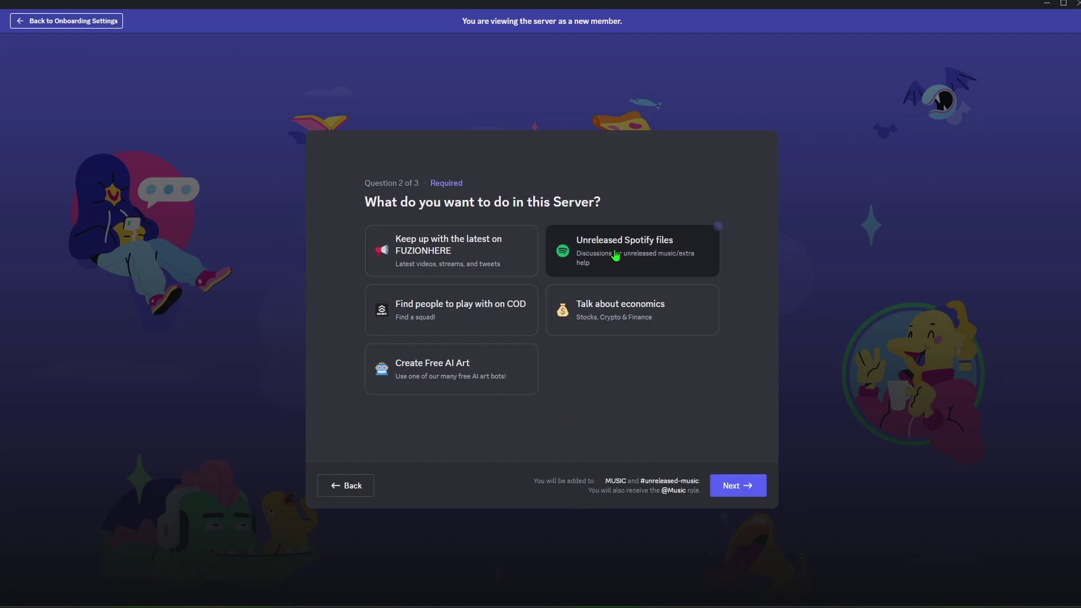
left_click(742, 488)
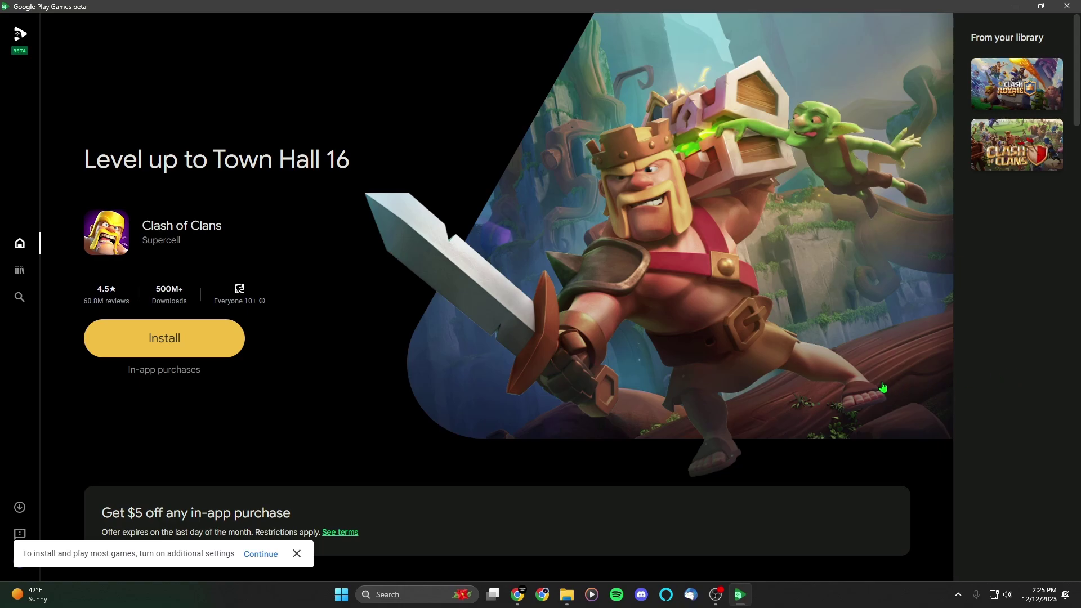
Start the Clash of Clans install and agree to enable Windows Hypervisor Platform
left_click(204, 348)
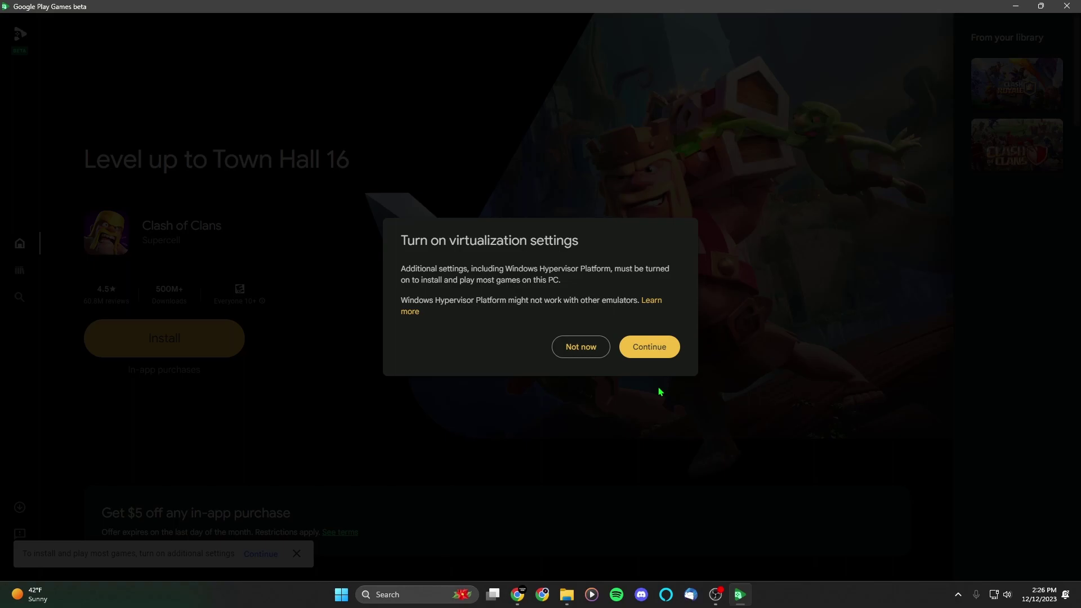
left_click(651, 348)
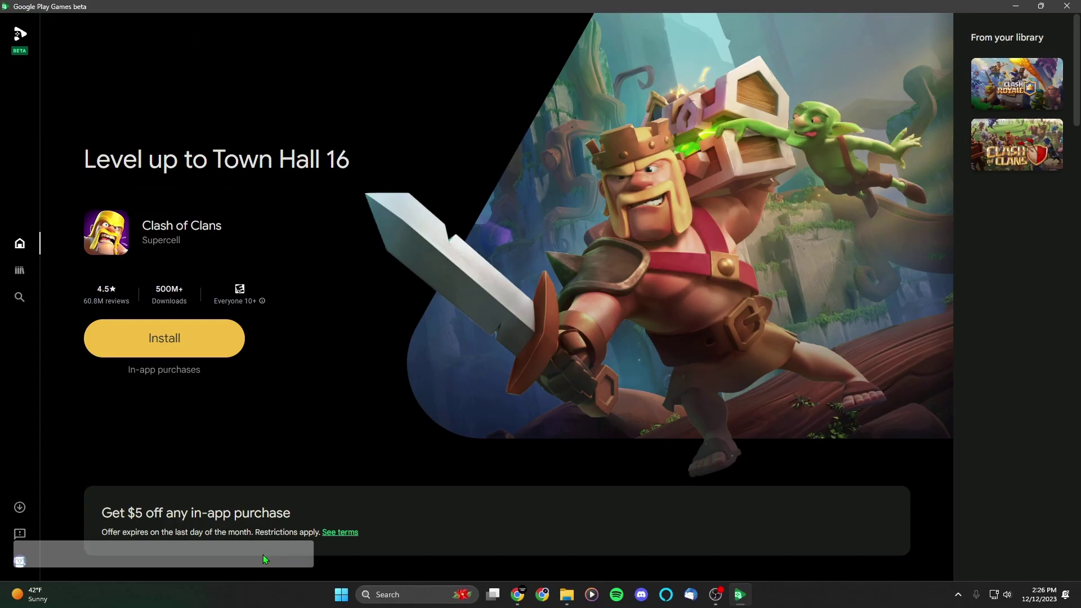
left_click(436, 565)
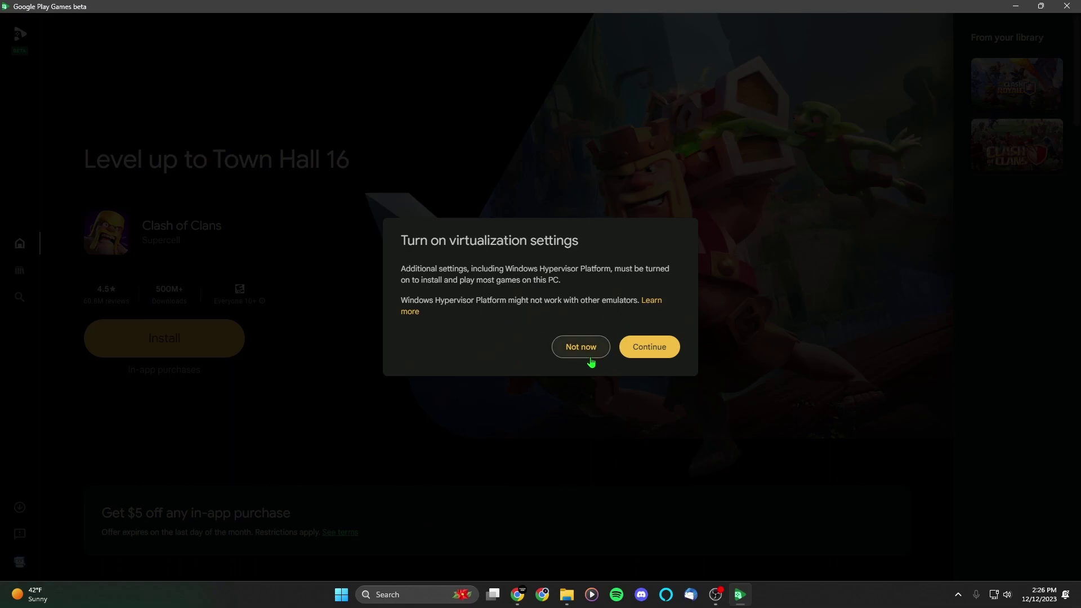
left_click(653, 348)
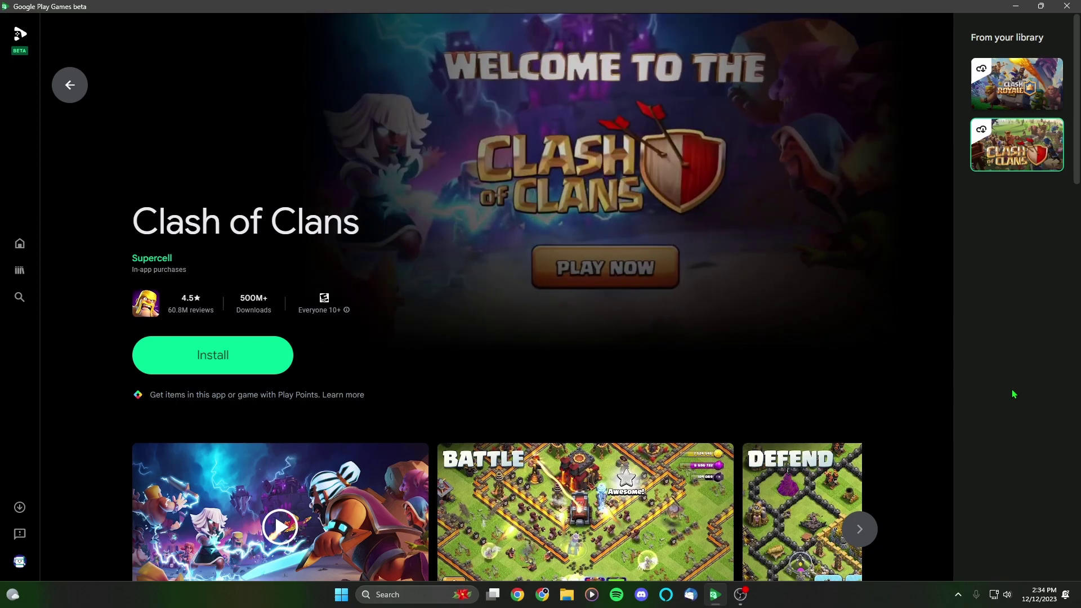
Install Clash of Clans from its store page after the restart
left_click(260, 355)
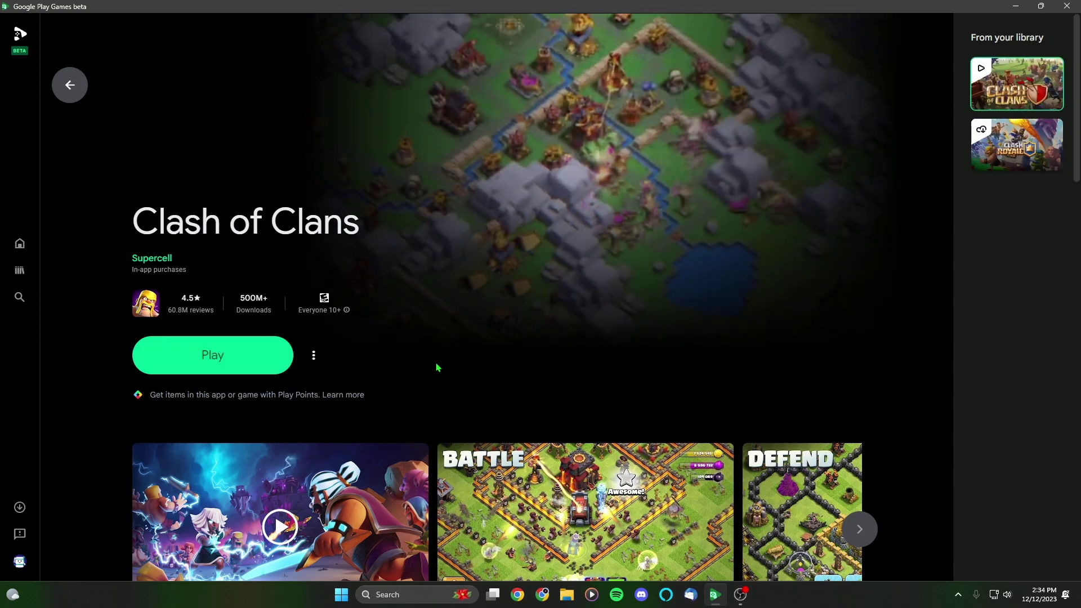
Send feedback 'Add Call of Duty mobile to Google Play Games on PC', then view Clash Royale
left_click(19, 299)
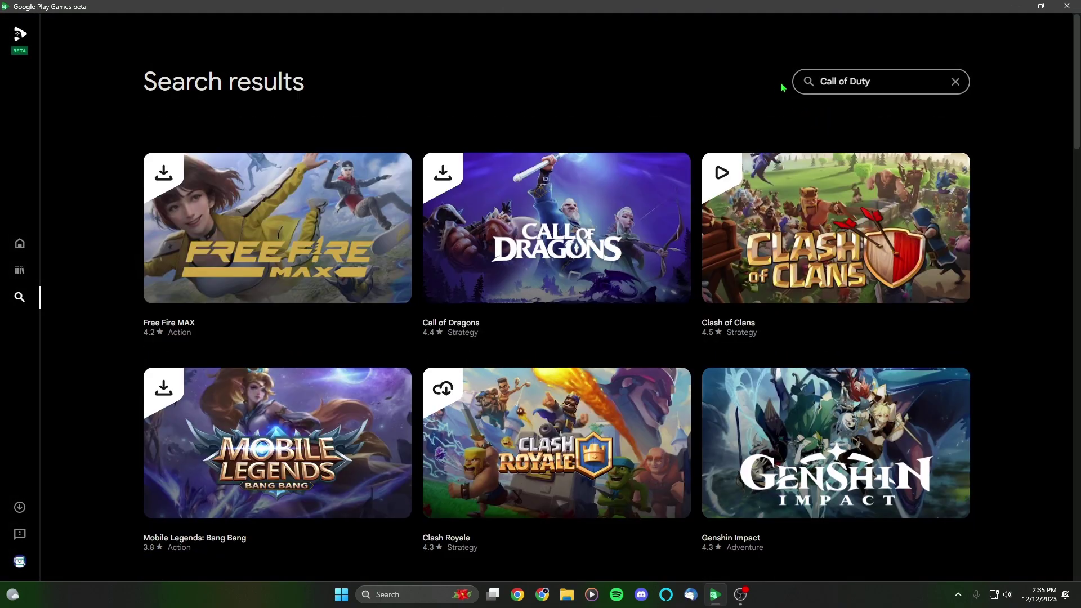
scroll(952, 267, "down", 5)
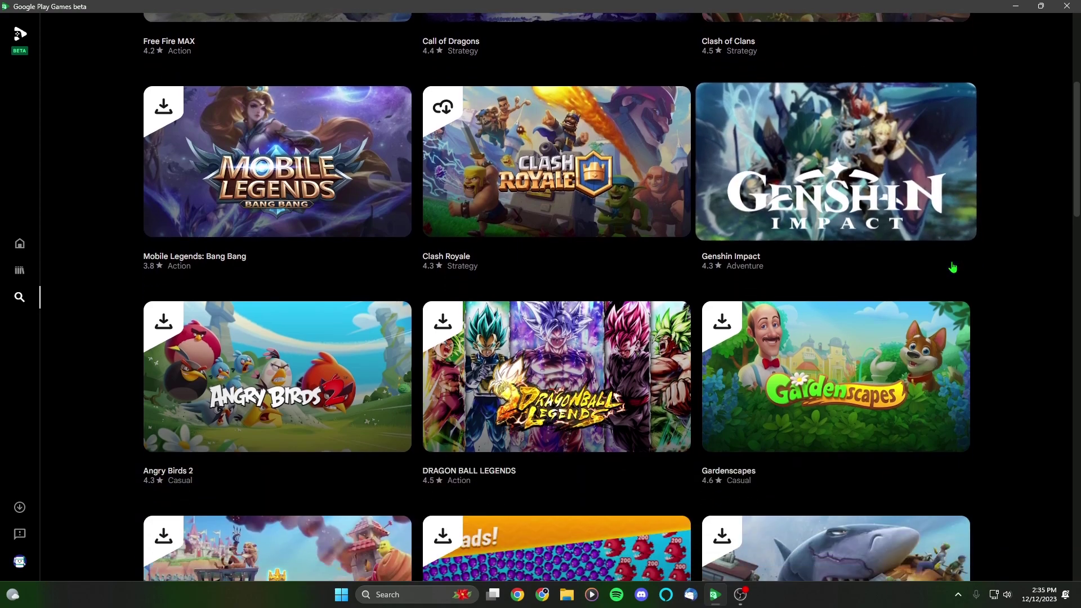
scroll(953, 267, "down", 2)
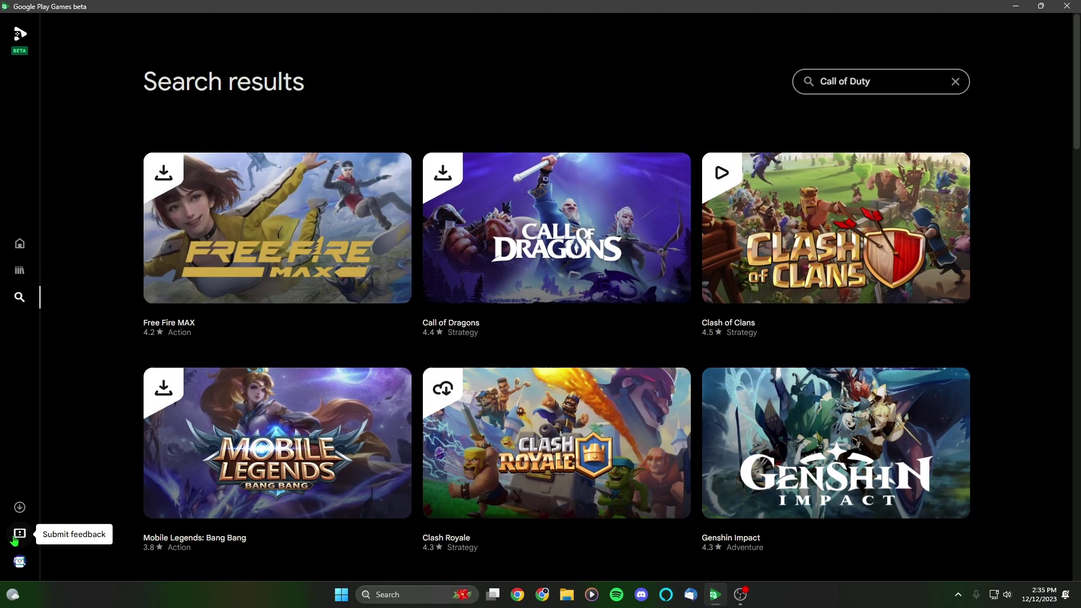
left_click(20, 535)
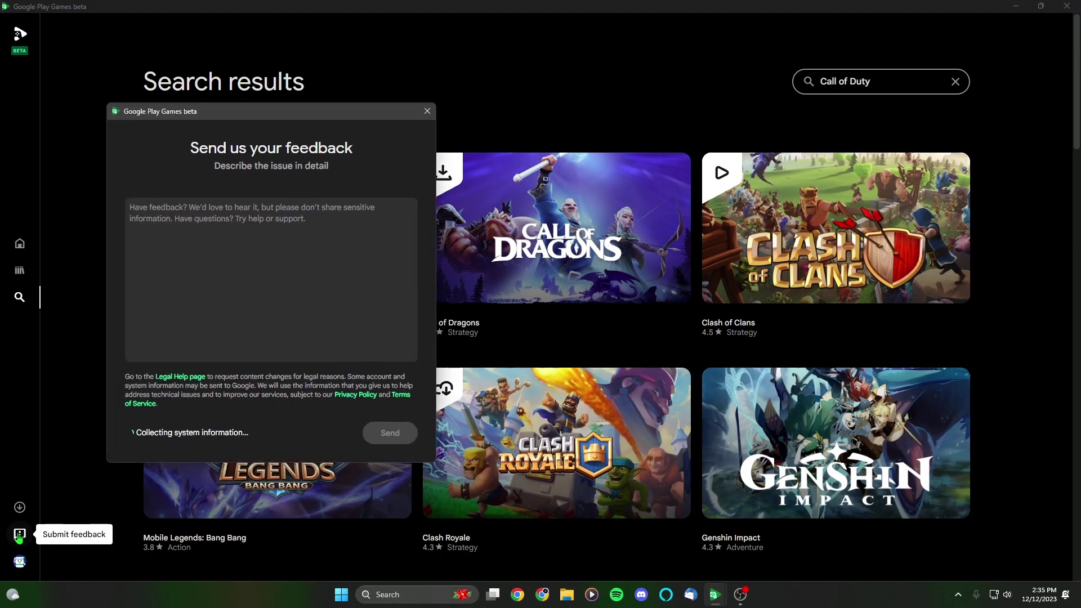
type("Add Call of Duty mobile to Google Play Games on PC")
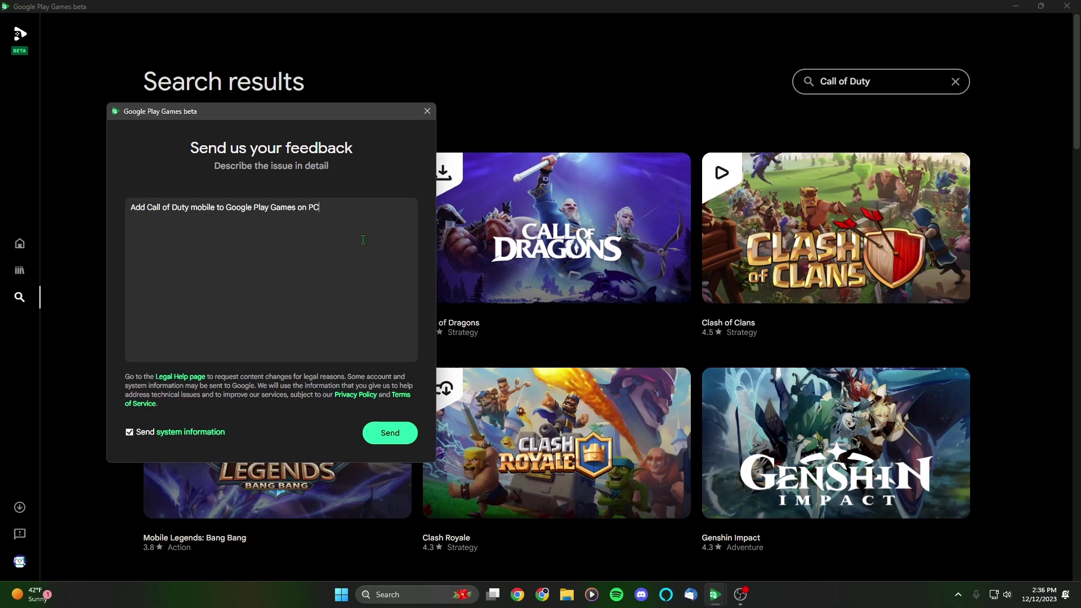
left_click(388, 438)
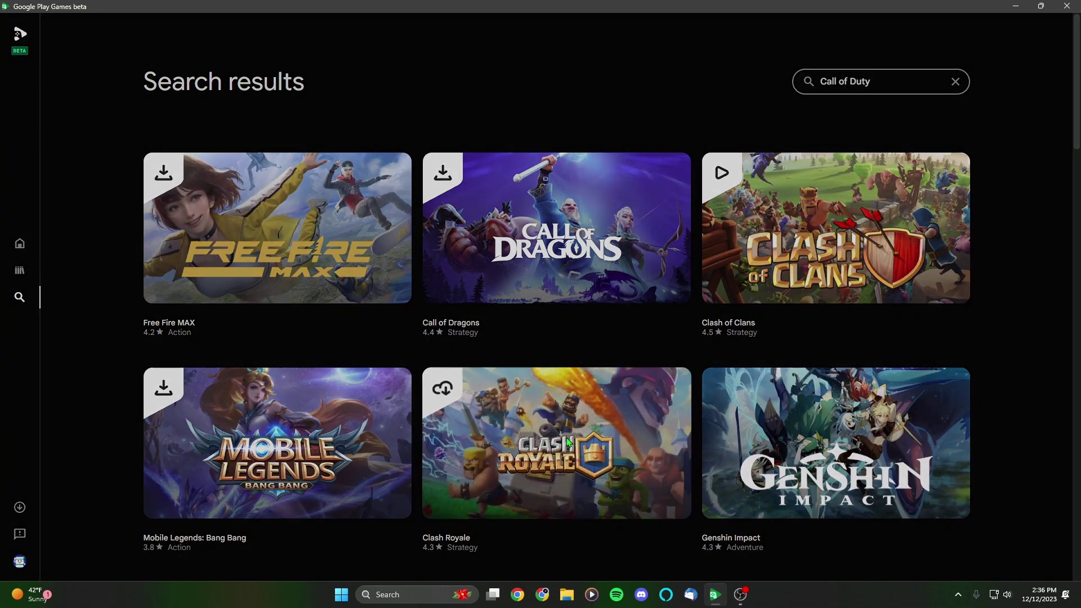
left_click(539, 388)
Start installing Clash Royale and launch Clash of Clans from the library
left_click(265, 360)
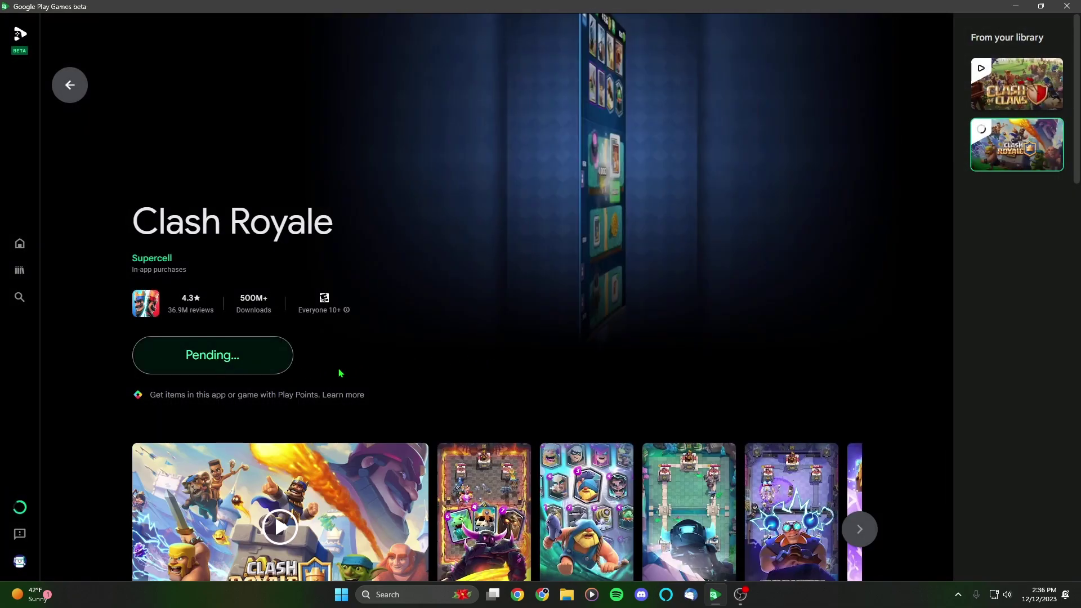
left_click(19, 270)
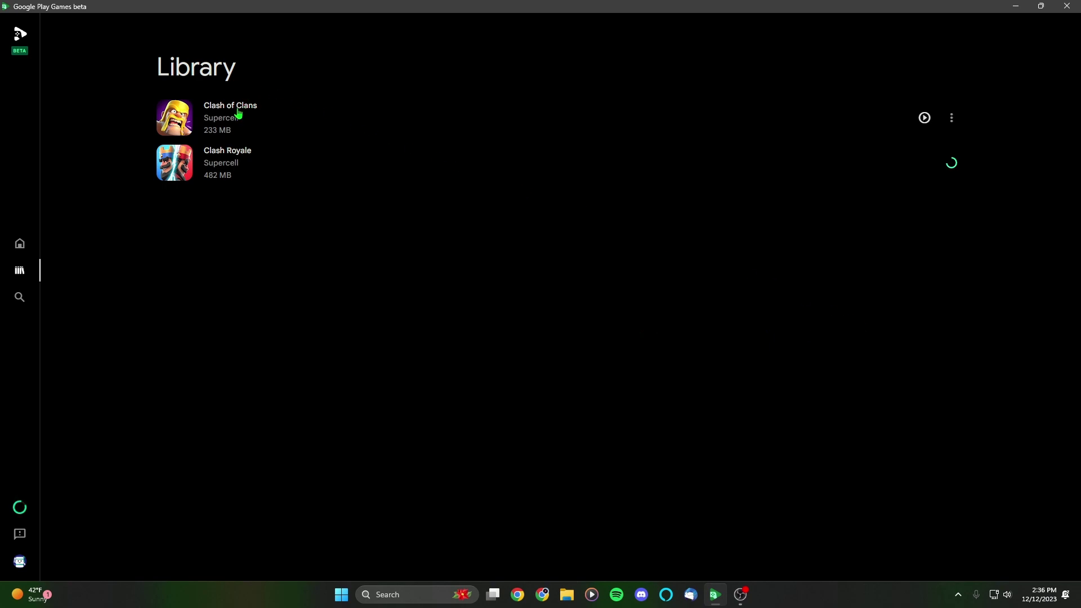
left_click(925, 117)
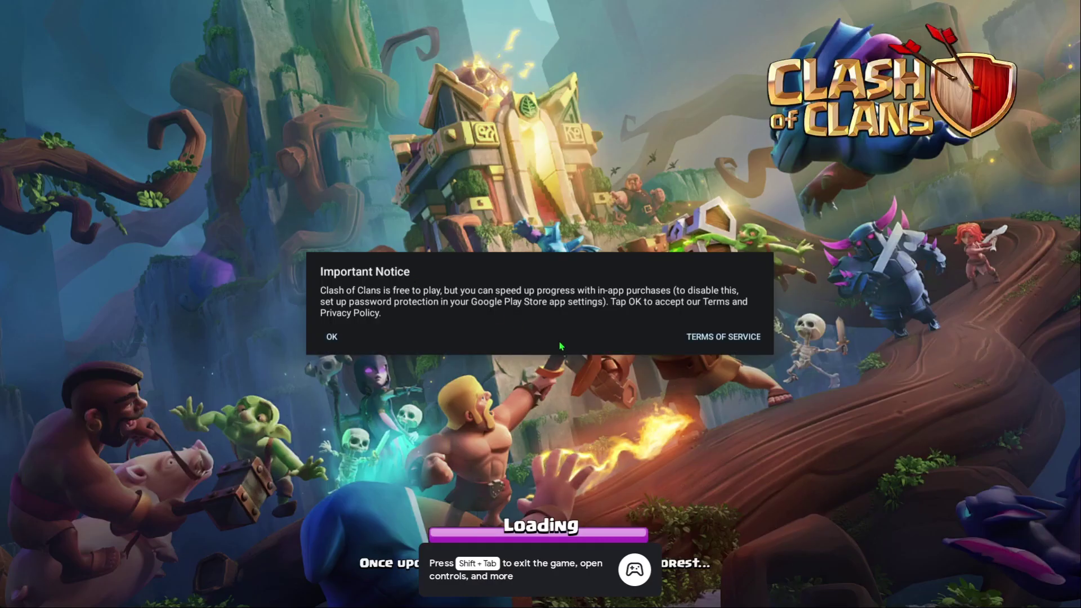
Accept the notice, load the saved Supercell ID village, and deploy balloons on the lower and upper-left field
left_click(332, 337)
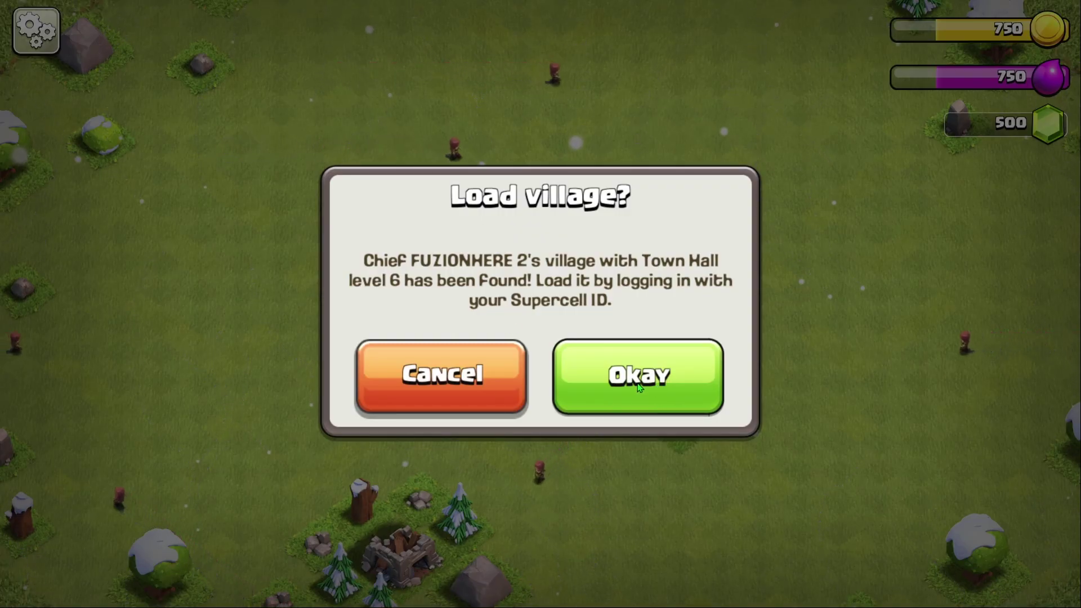
left_click(670, 383)
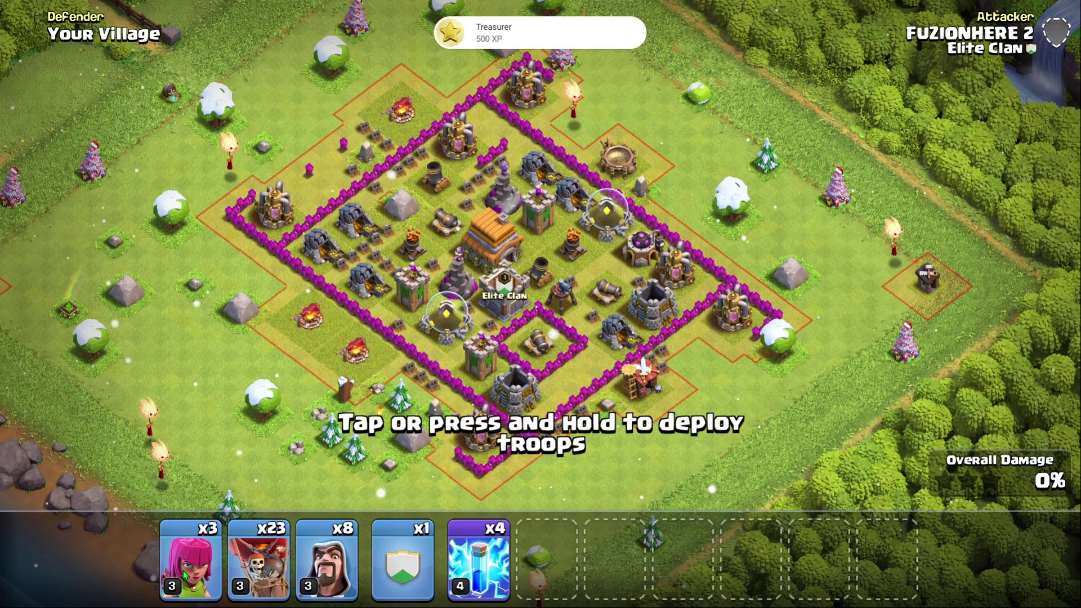
left_click(263, 561)
left_click_drag(499, 414, 472, 295)
left_click(477, 309)
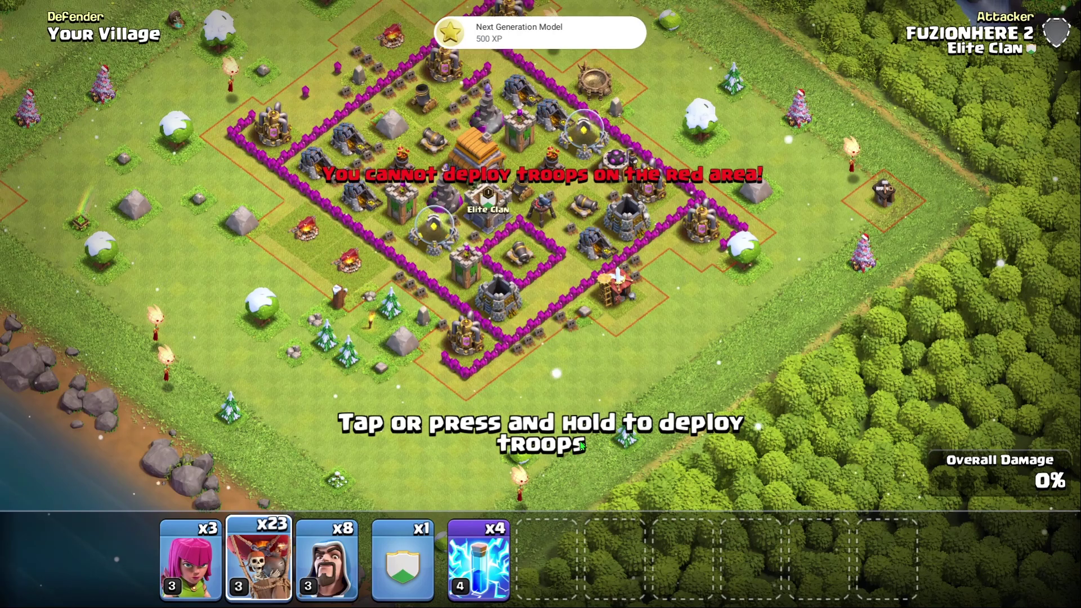
mouse_move(583, 444)
left_mouse_down()
mouse_move(695, 317)
mouse_move(767, 197)
mouse_move(755, 254)
left_mouse_up()
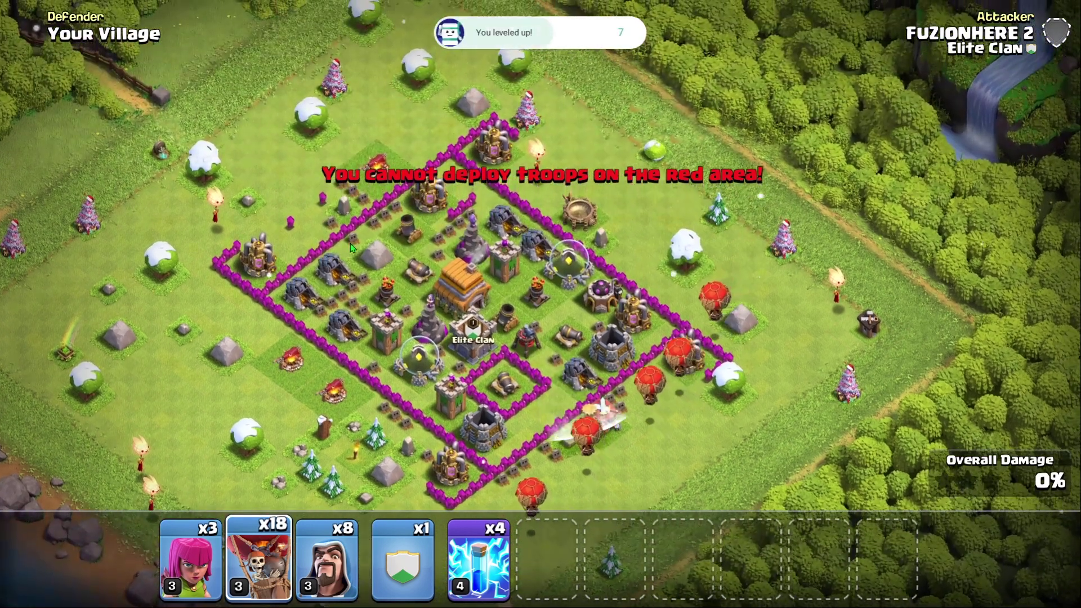
left_click(281, 206)
mouse_move(282, 206)
left_mouse_down()
mouse_move(252, 224)
mouse_move(273, 187)
mouse_move(427, 118)
mouse_move(597, 116)
mouse_move(496, 84)
mouse_move(369, 89)
mouse_move(423, 69)
left_mouse_up()
Deploy the clan castle troops at the top and cast four lightning spells on the village centre
left_click(422, 69)
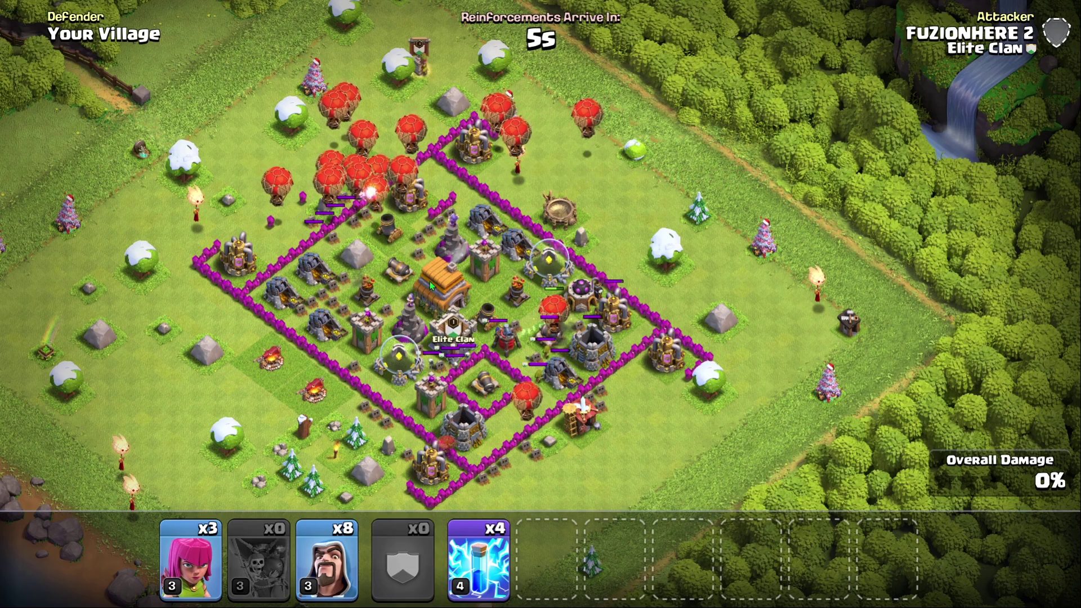
scroll(495, 312, "up", 2)
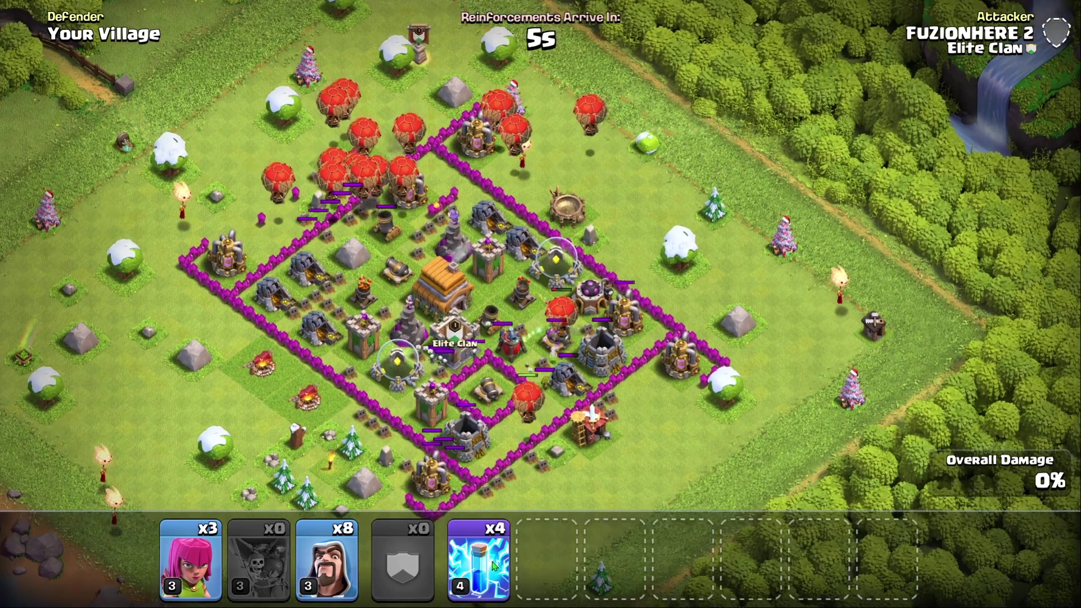
left_click(516, 319)
left_click(519, 323)
left_click(518, 322)
left_click(518, 326)
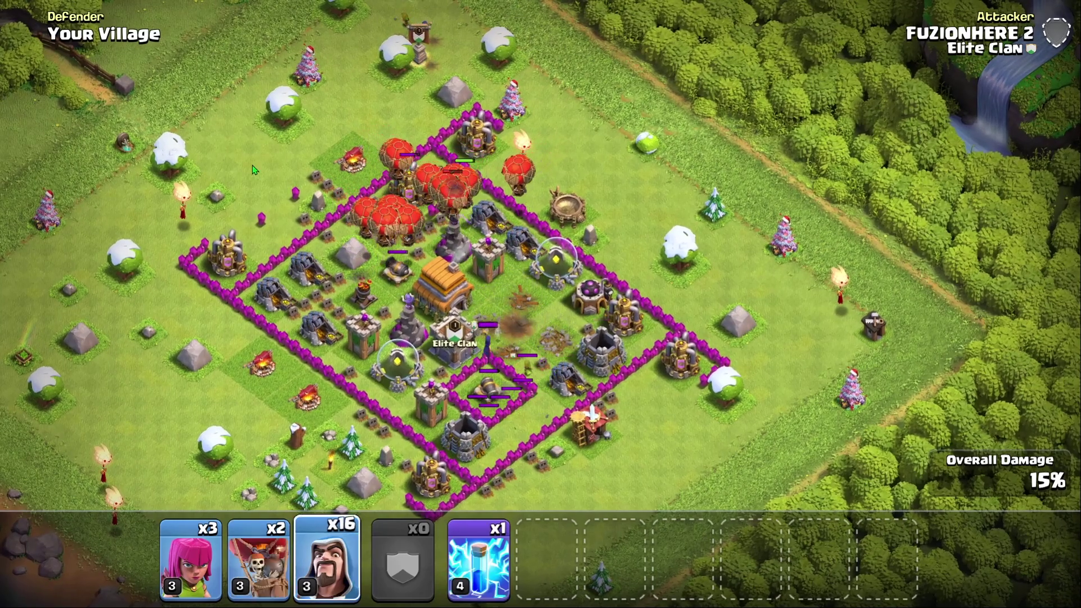
Drop wizards at five points along the top edge of the village
left_click(283, 148)
left_click(326, 111)
left_click(429, 105)
left_click(554, 88)
left_click(615, 141)
Drop a line of wizards along the right side of the village
left_click_drag(626, 155, 668, 202)
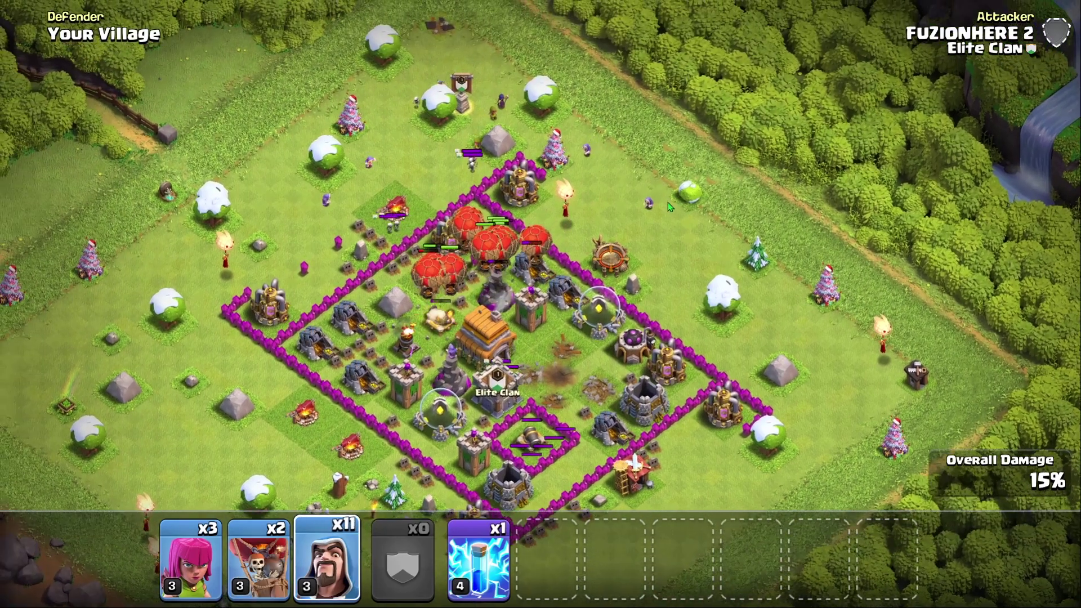
left_click(676, 210)
left_click(693, 223)
left_click(708, 236)
left_click(725, 251)
left_click(724, 250)
left_click(701, 228)
left_click(674, 208)
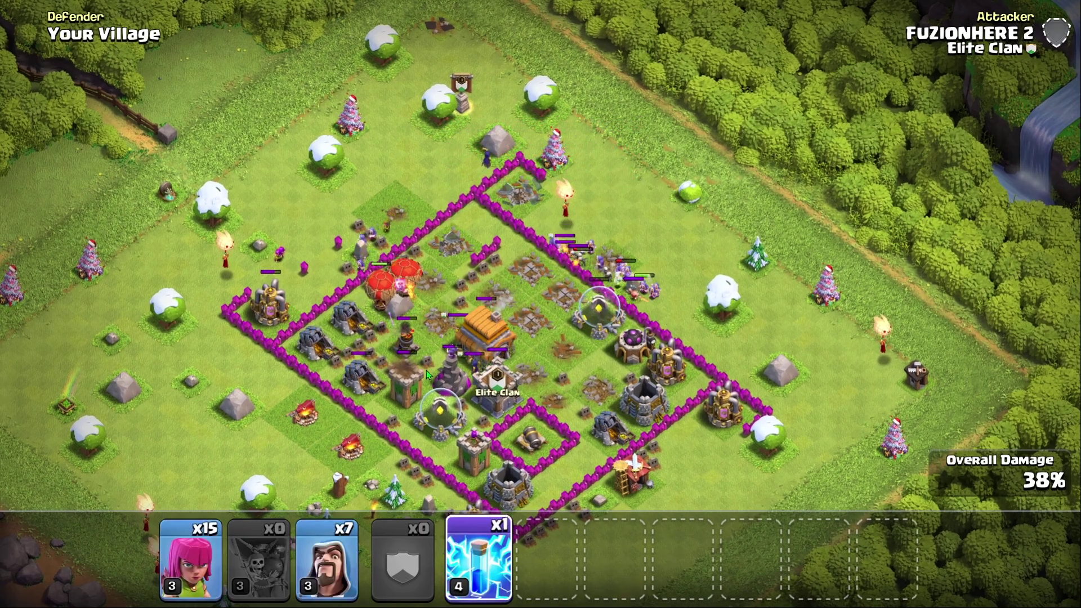
Cast another lightning spell and drop two more wizards at the village edge
left_click(408, 371)
left_click_drag(484, 490, 468, 366)
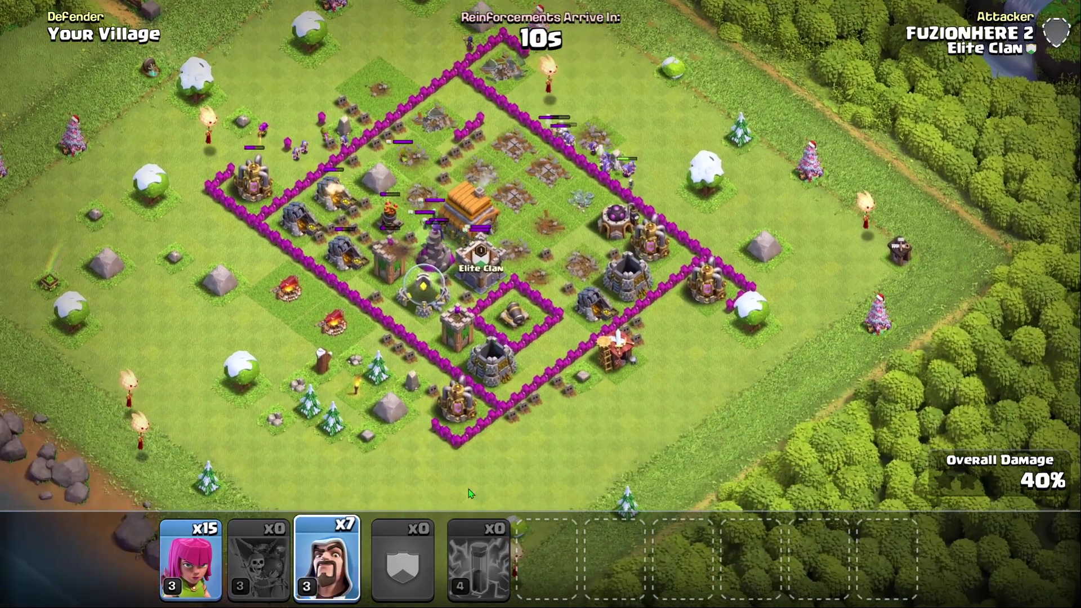
left_click(479, 462)
left_click(567, 437)
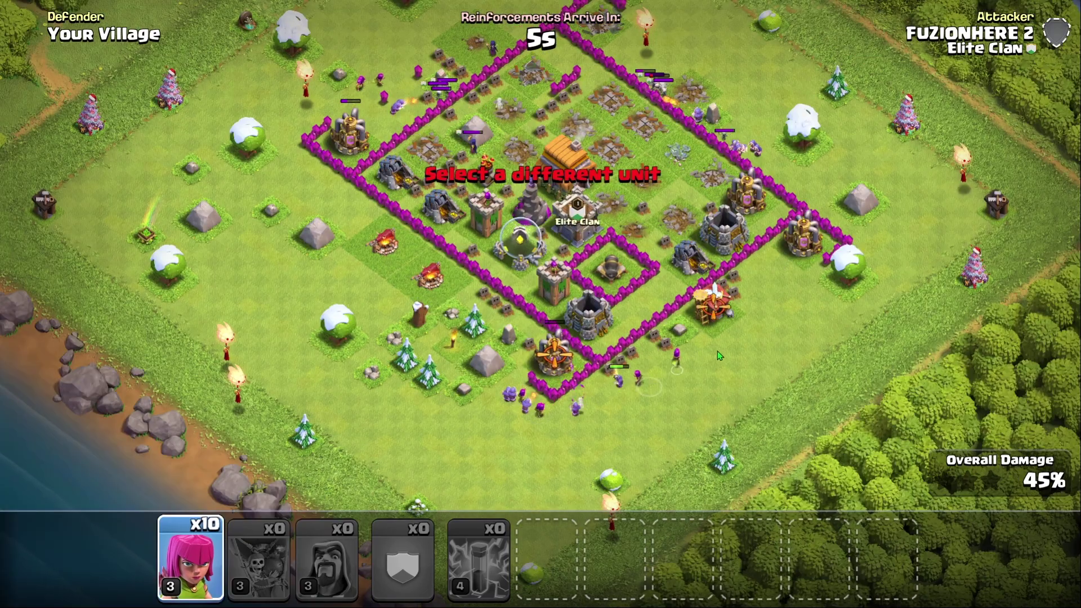
Drop all the archers along the top-left walls
left_click(698, 352)
left_click(735, 329)
left_click(747, 321)
left_click(774, 301)
left_click(792, 299)
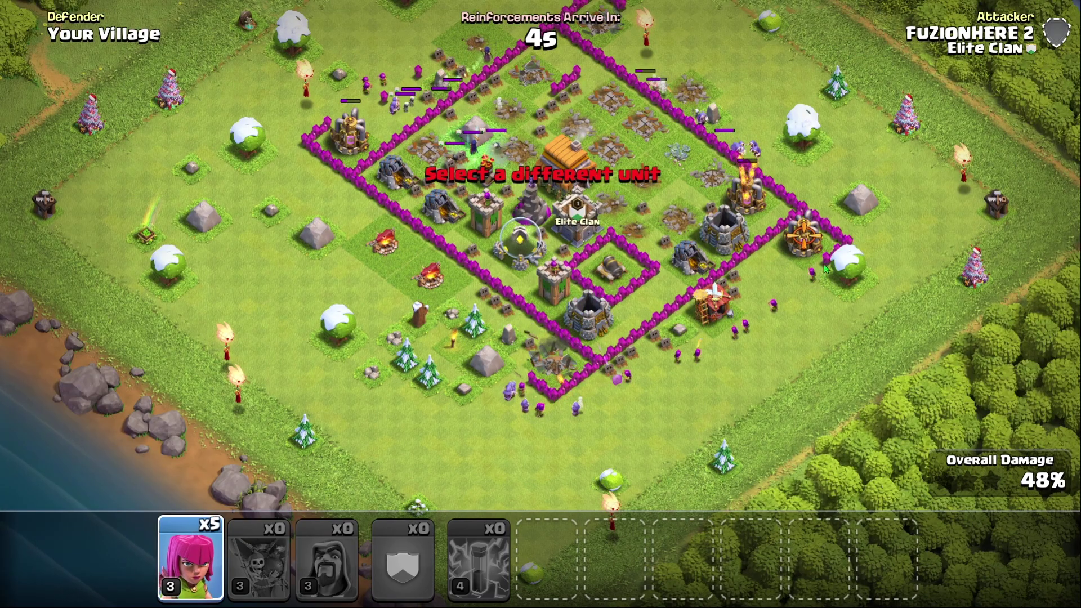
left_click(825, 264)
left_click(856, 234)
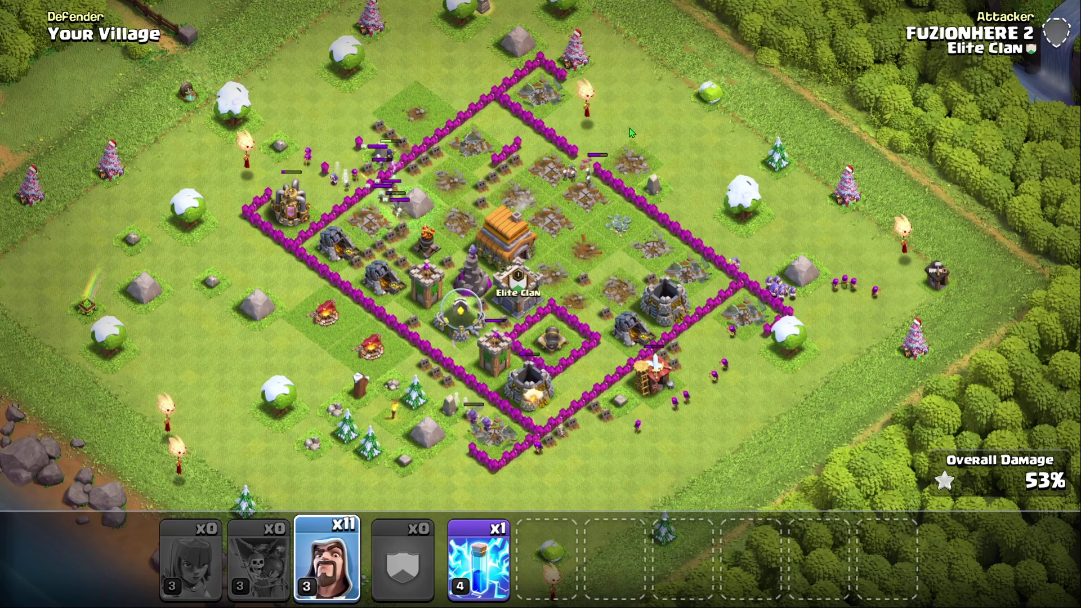
Deploy the remaining wizards, lightning the cannon, and drop reinforcement balloons on the left and bottom
left_click_drag(630, 127, 661, 145)
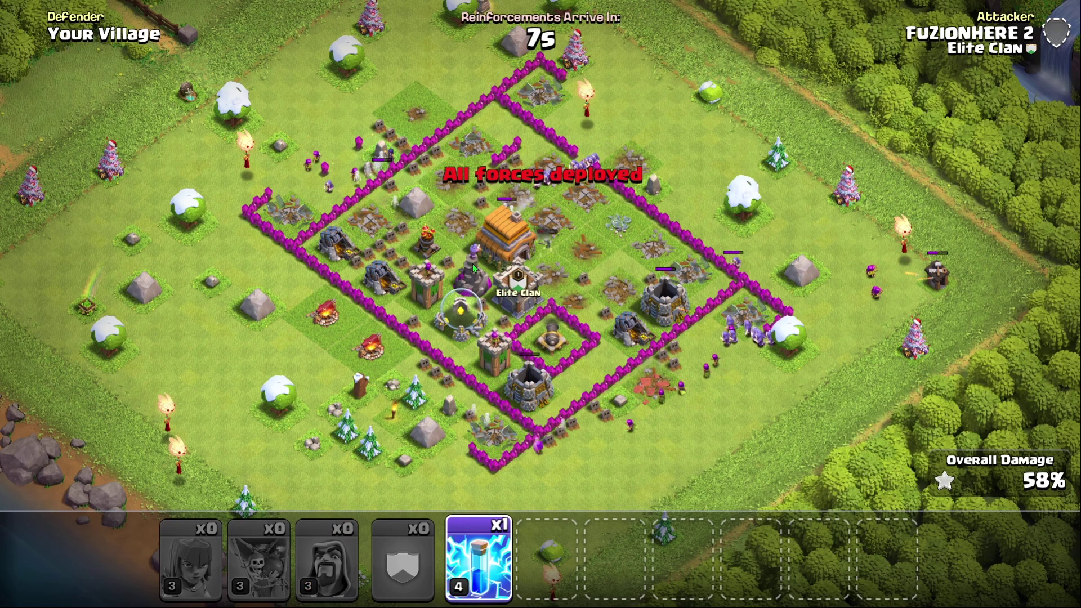
left_click(554, 329)
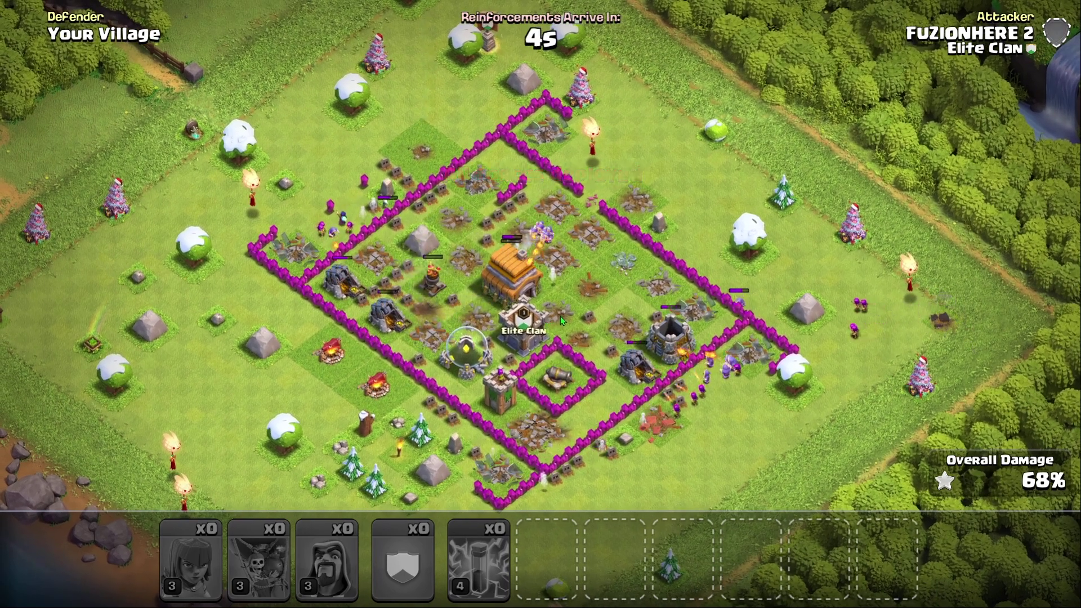
left_click(259, 557)
left_click(445, 432)
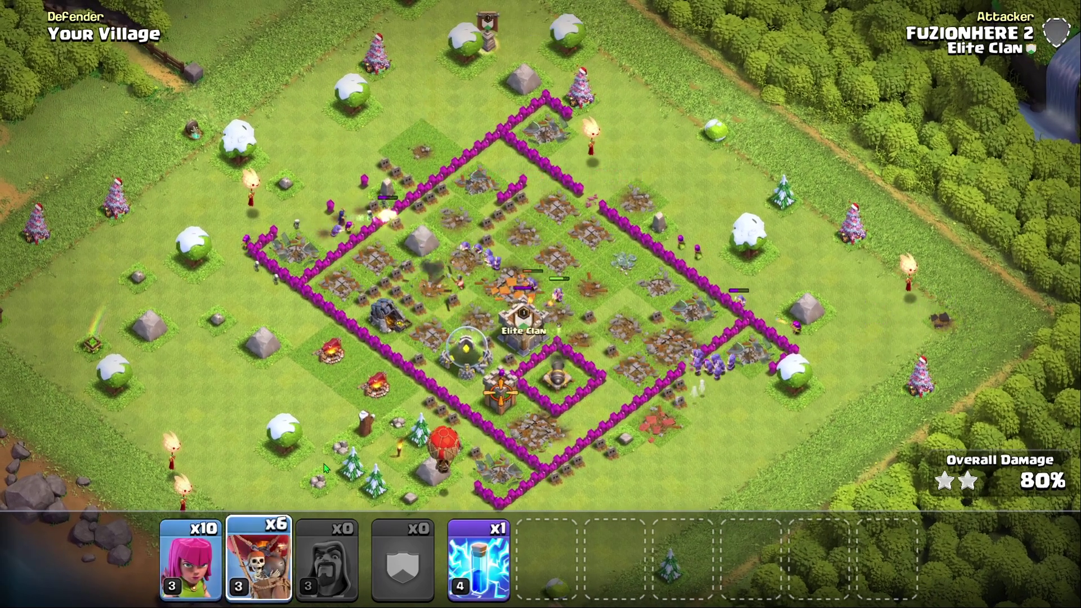
left_click(324, 389)
left_click(344, 414)
left_click(317, 358)
left_click(282, 495)
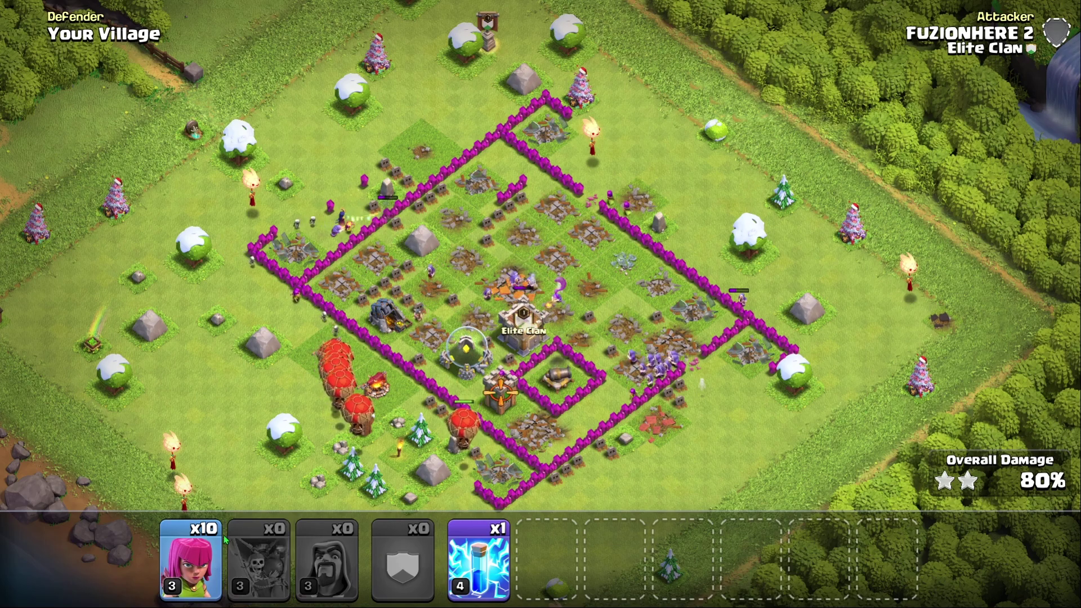
Spread the remaining archers along the lower-left wall
left_click(191, 558)
left_click(566, 487)
left_click(577, 496)
mouse_move(577, 496)
left_mouse_down()
mouse_move(473, 501)
mouse_move(397, 463)
left_mouse_up()
Lightning the air defense and the last defense, then send archers to finish the attack
left_click(490, 588)
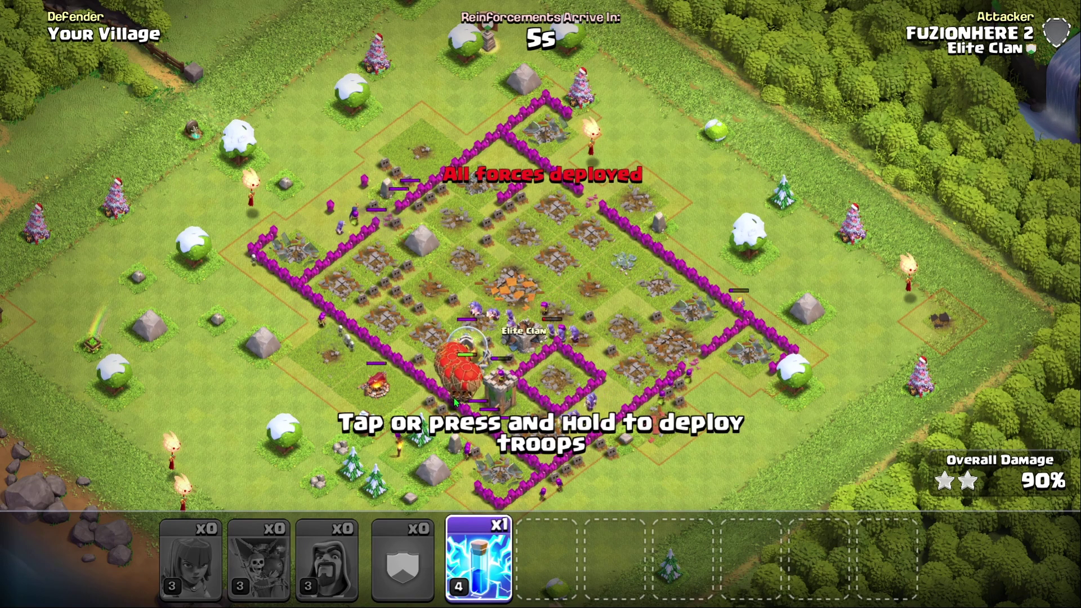
left_click(380, 384)
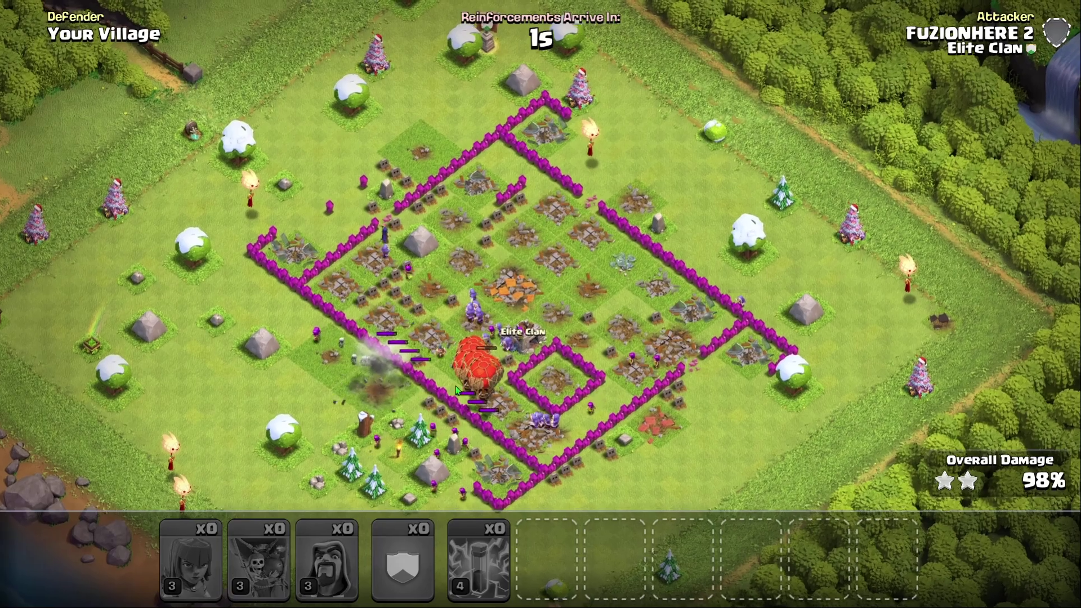
left_click_drag(457, 390, 703, 395)
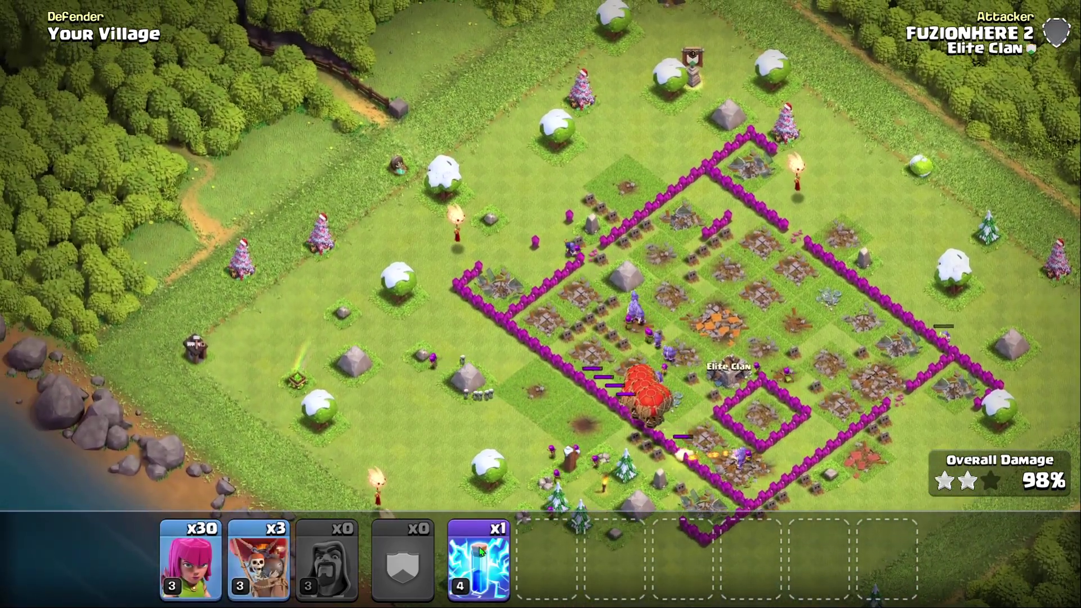
left_click(479, 557)
scroll(496, 372, "down", 2)
left_click(202, 362)
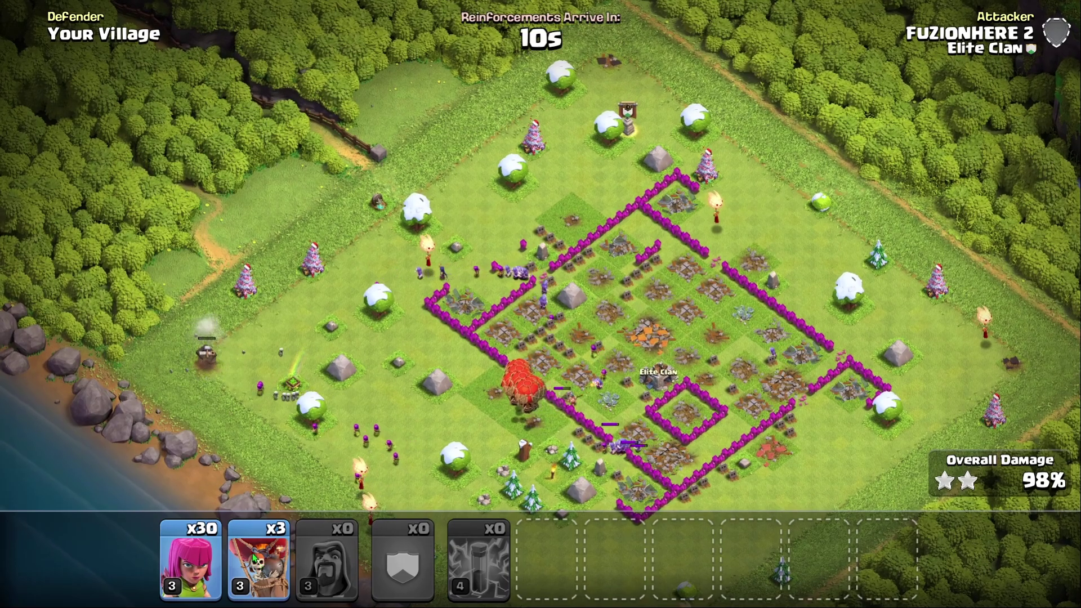
left_click(191, 557)
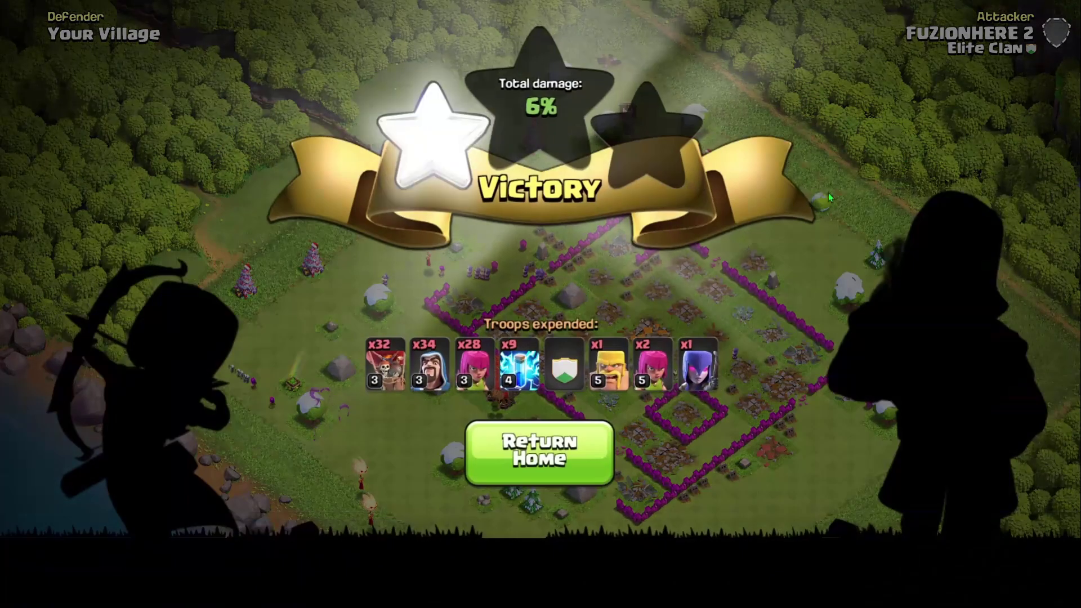
Return from the battle to the home village and look around it
left_click(548, 449)
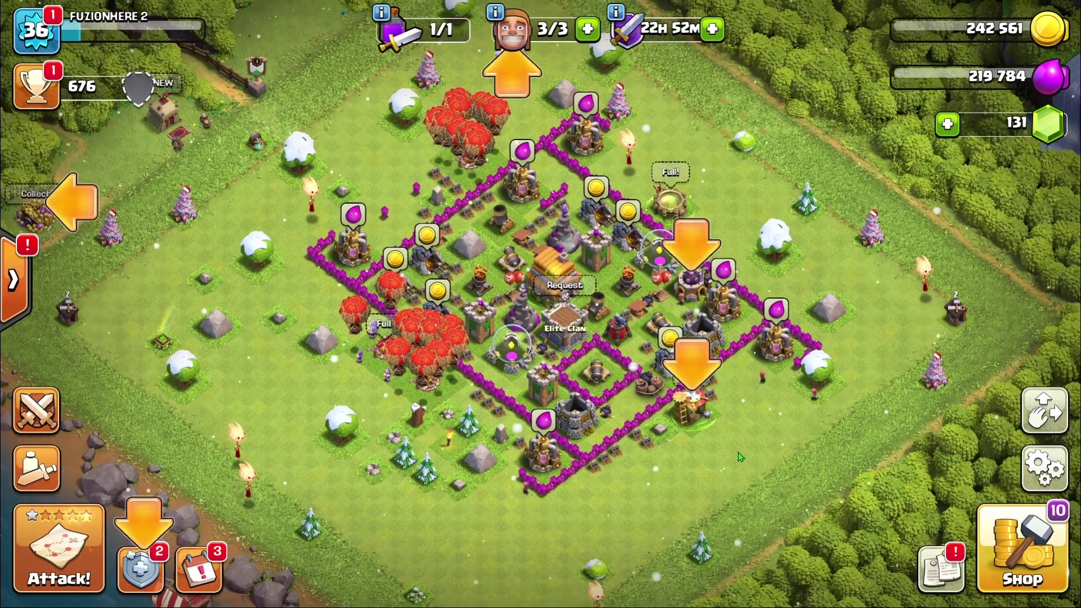
left_click_drag(738, 451, 811, 393)
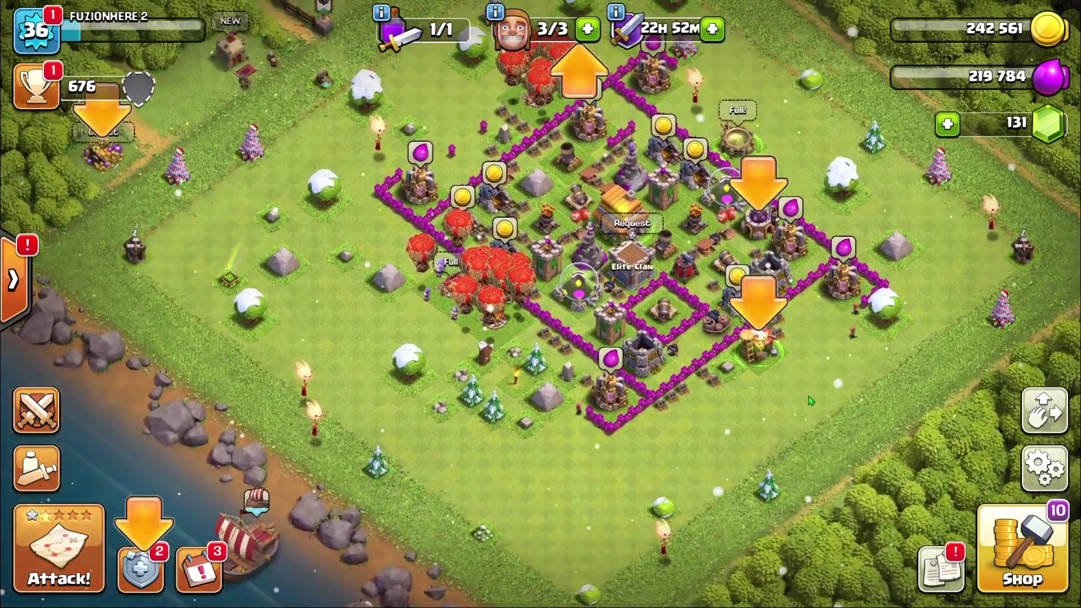
left_click_drag(621, 370, 493, 415)
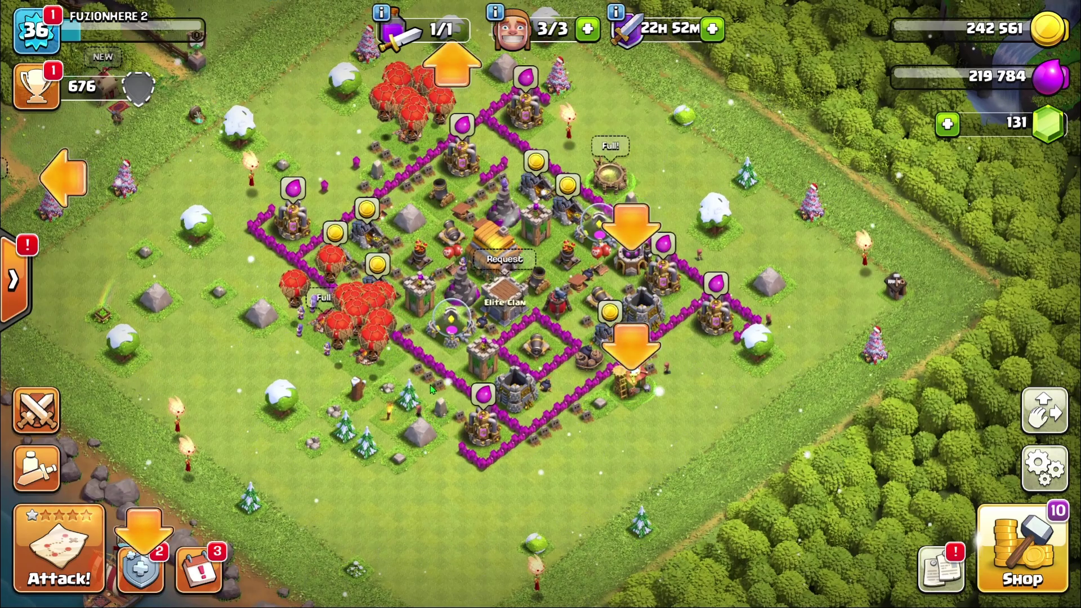
left_click_drag(654, 423, 687, 412)
Select the Gem Box and start removing it, then pan the village view
left_click(135, 304)
left_click(542, 486)
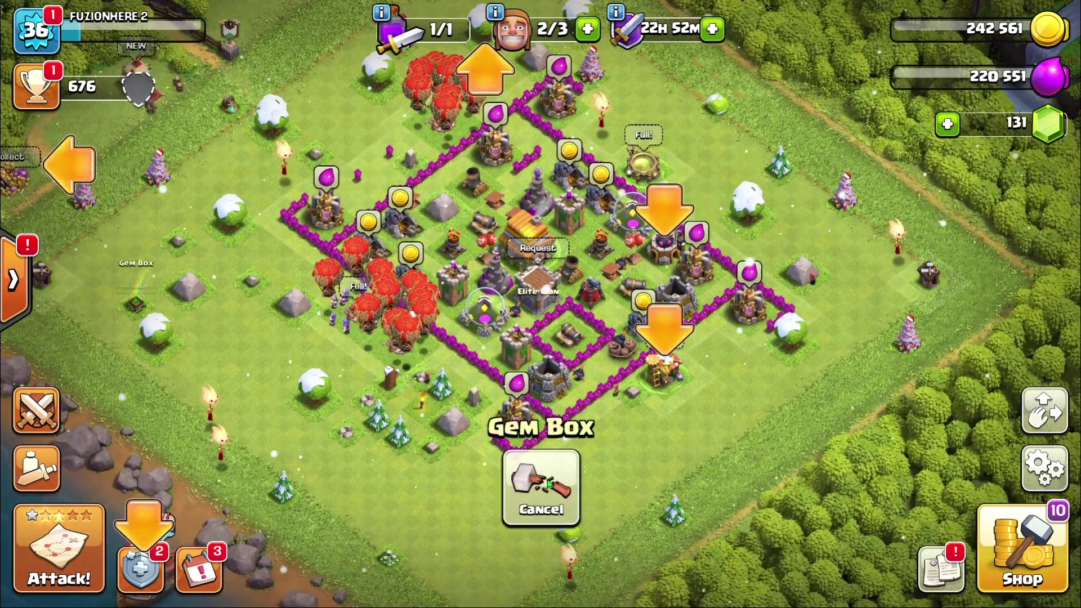
left_click(694, 451)
left_click_drag(695, 451, 763, 442)
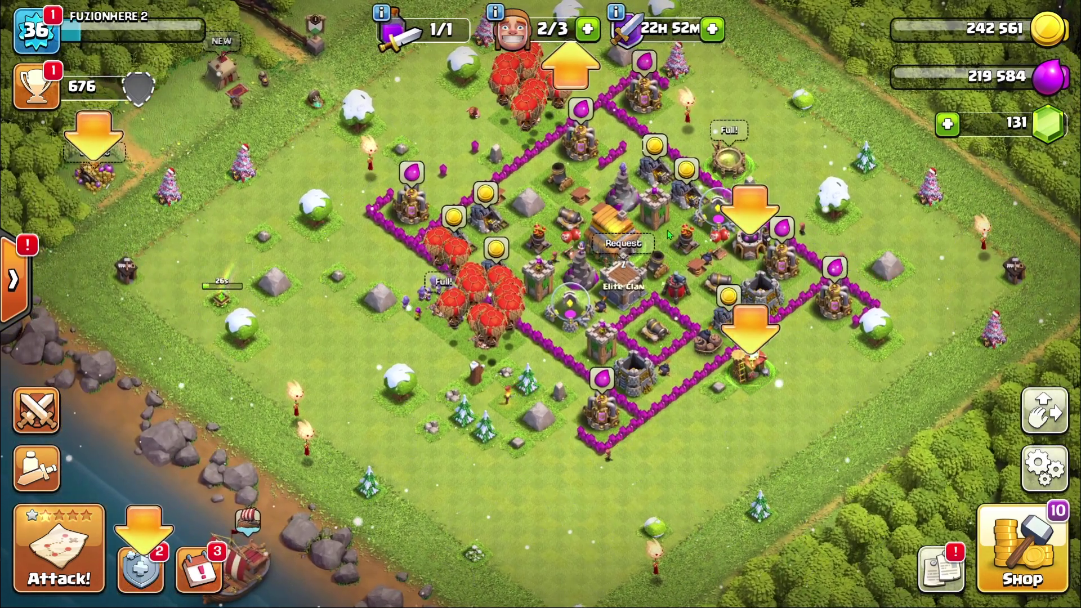
left_click_drag(669, 235, 670, 475)
Toggle fullscreen off and on in Game options, and check Screen resolution stays 1920 x 1080
key("shift+Tab")
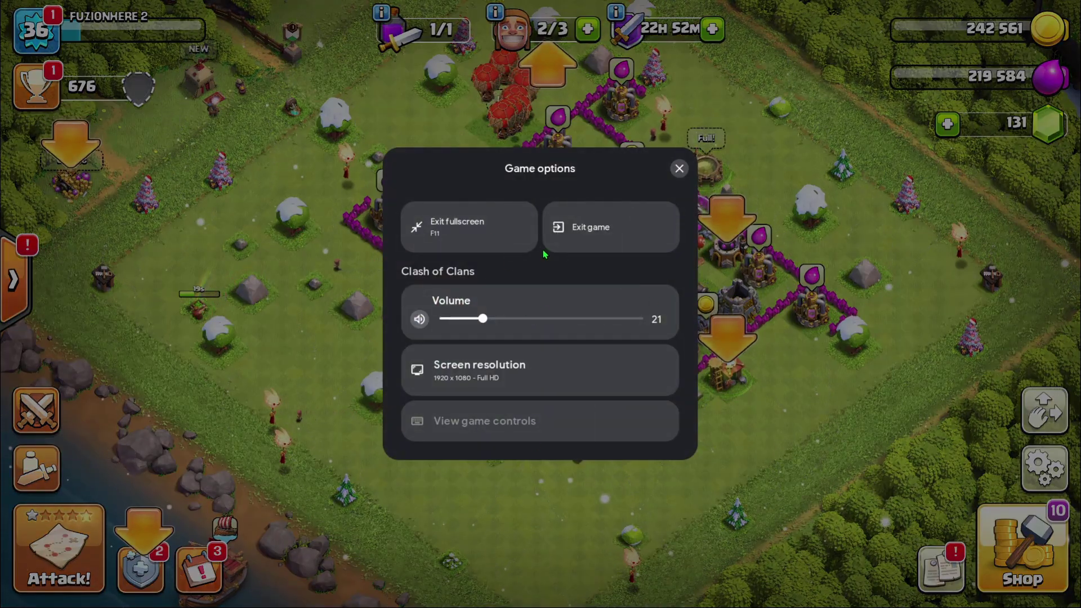
left_click(467, 223)
left_click(479, 243)
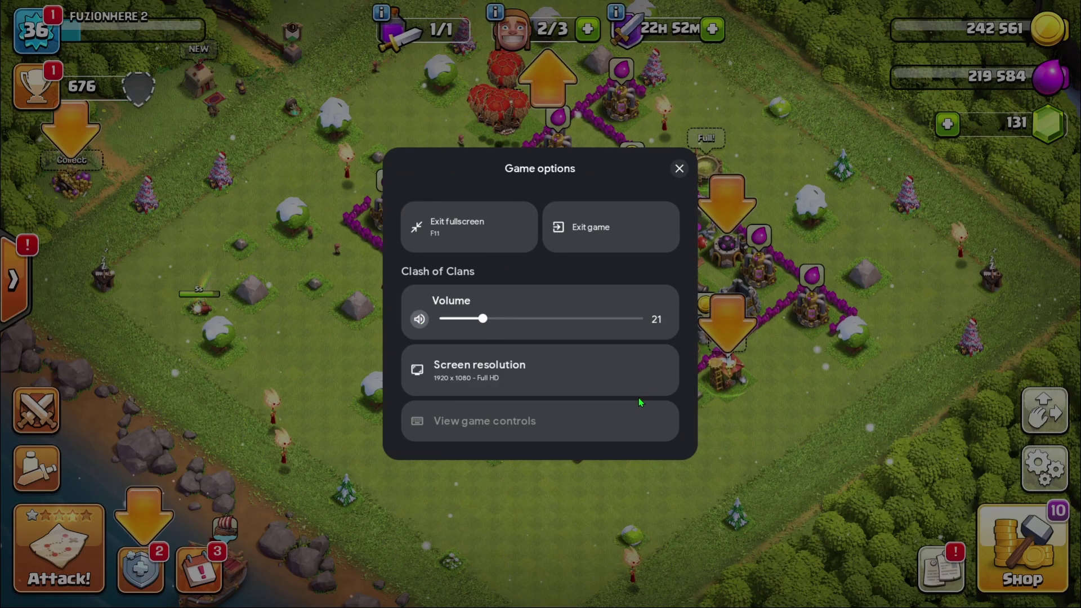
left_click(467, 372)
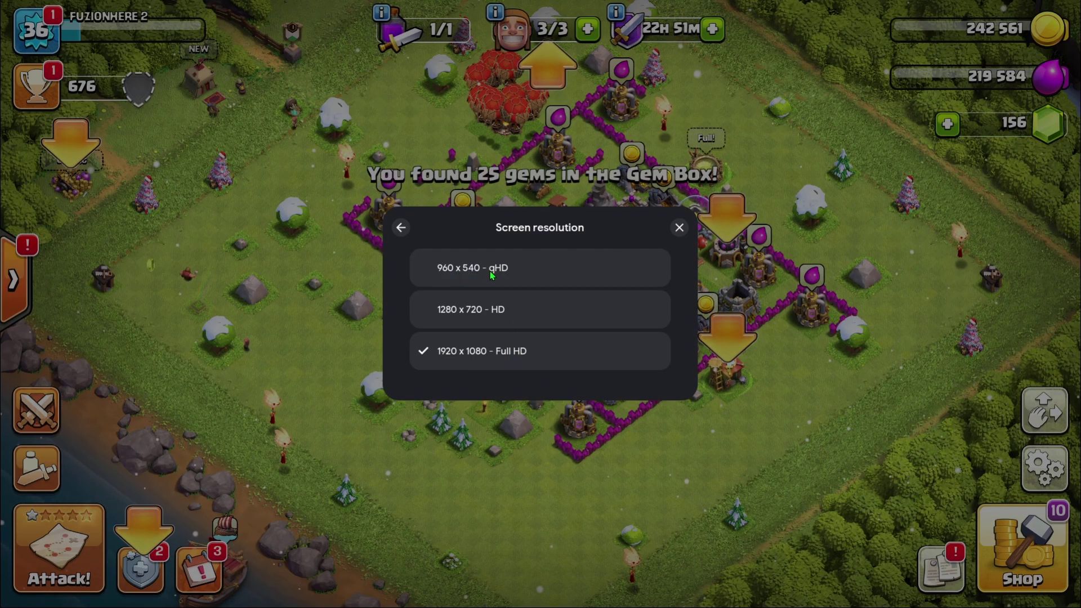
left_click(679, 227)
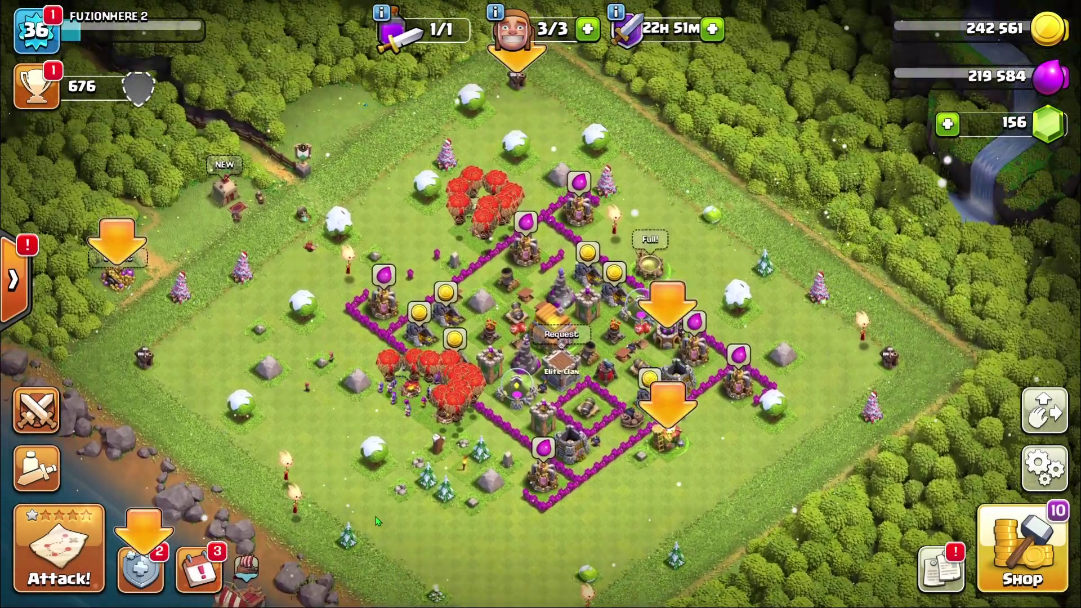
Sail by boat to the Builder Base and back, then launch Clash Royale
left_click_drag(376, 516, 313, 412)
left_click(298, 422)
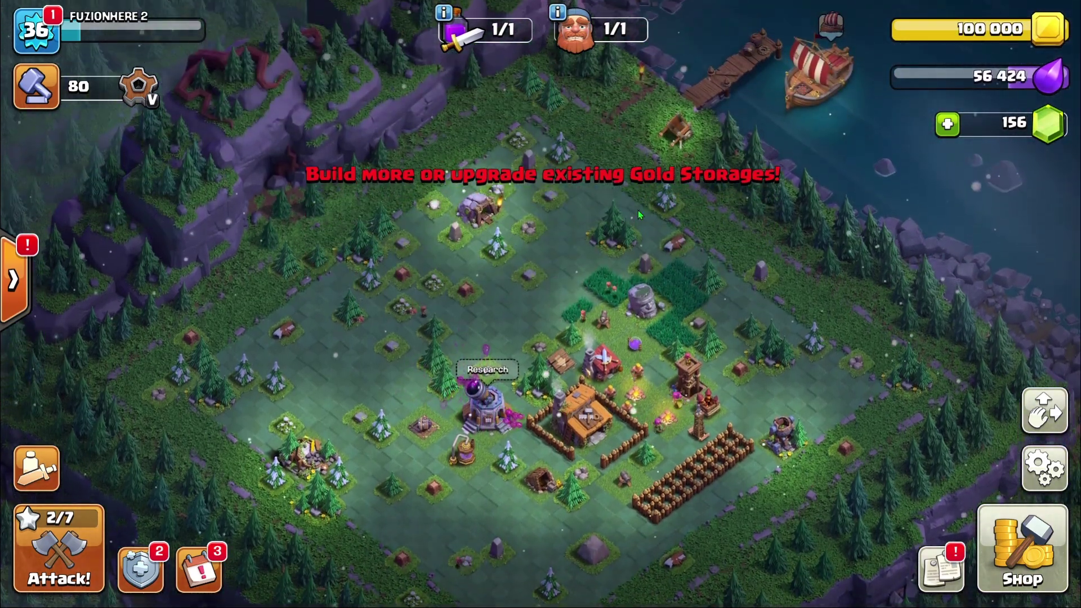
left_click(812, 106)
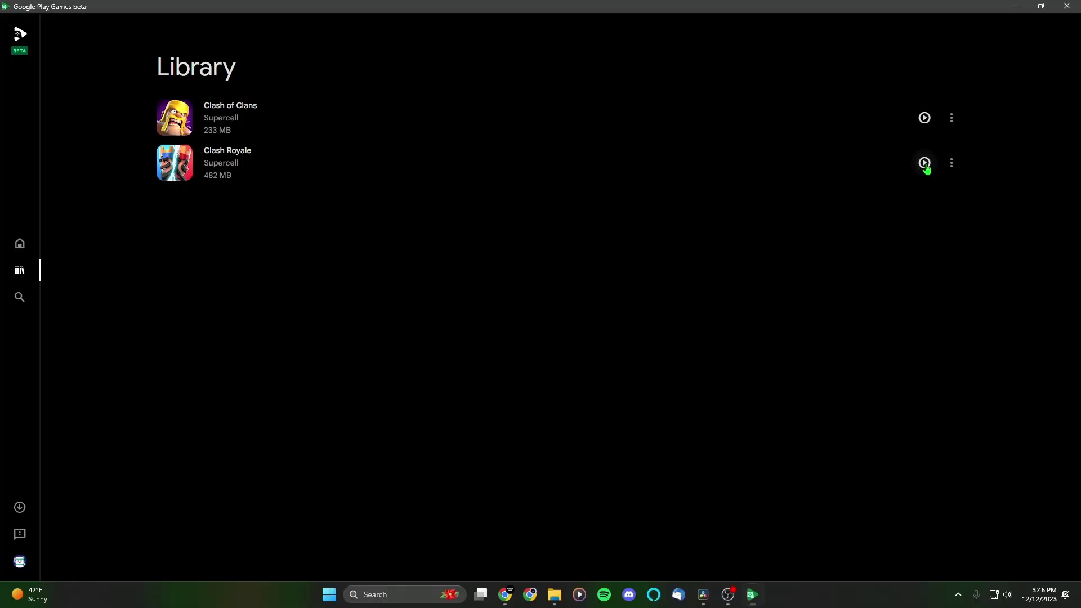
left_click(925, 163)
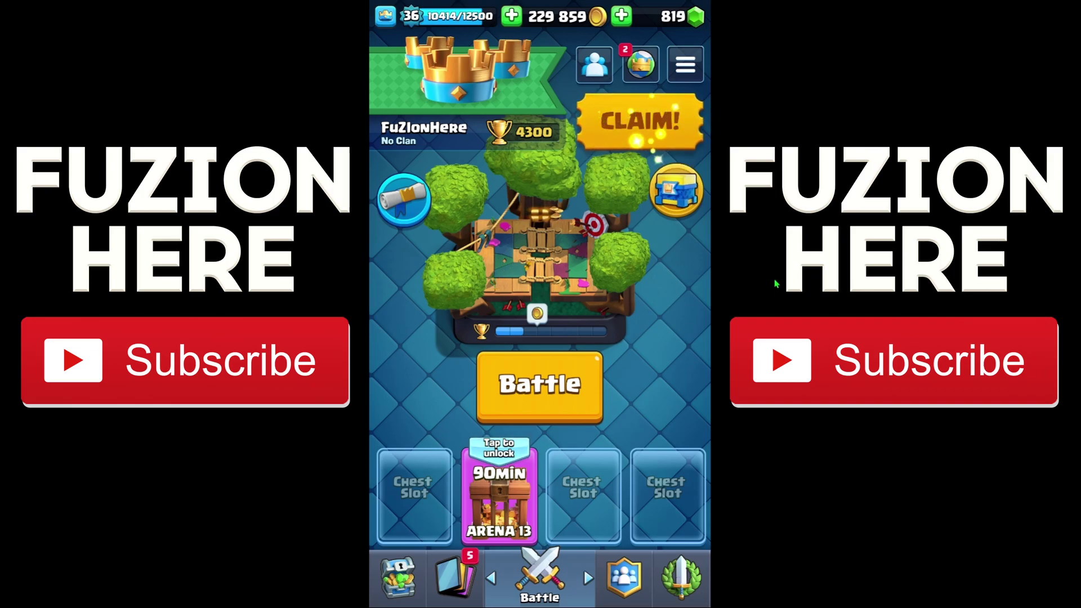
Move from the Clans screen through Battle and Collection to the Shop
left_click(587, 575)
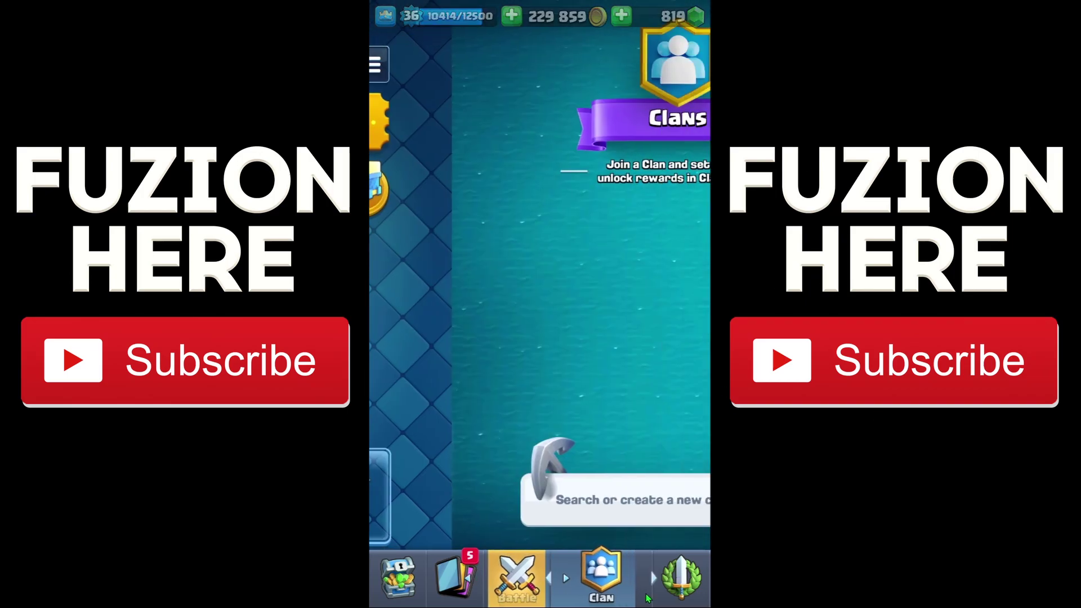
left_click(501, 586)
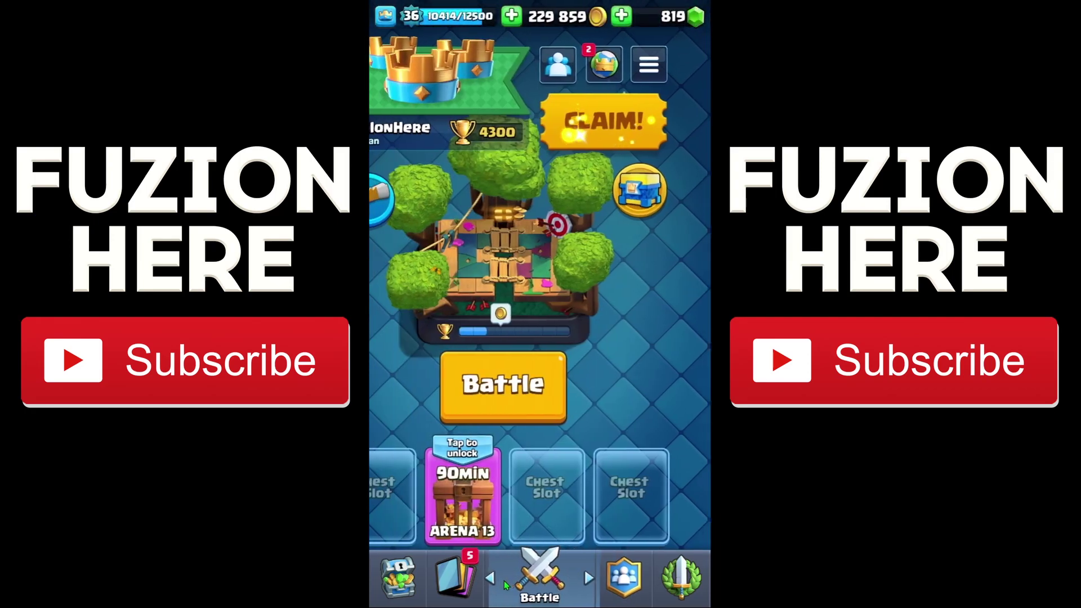
left_click(442, 580)
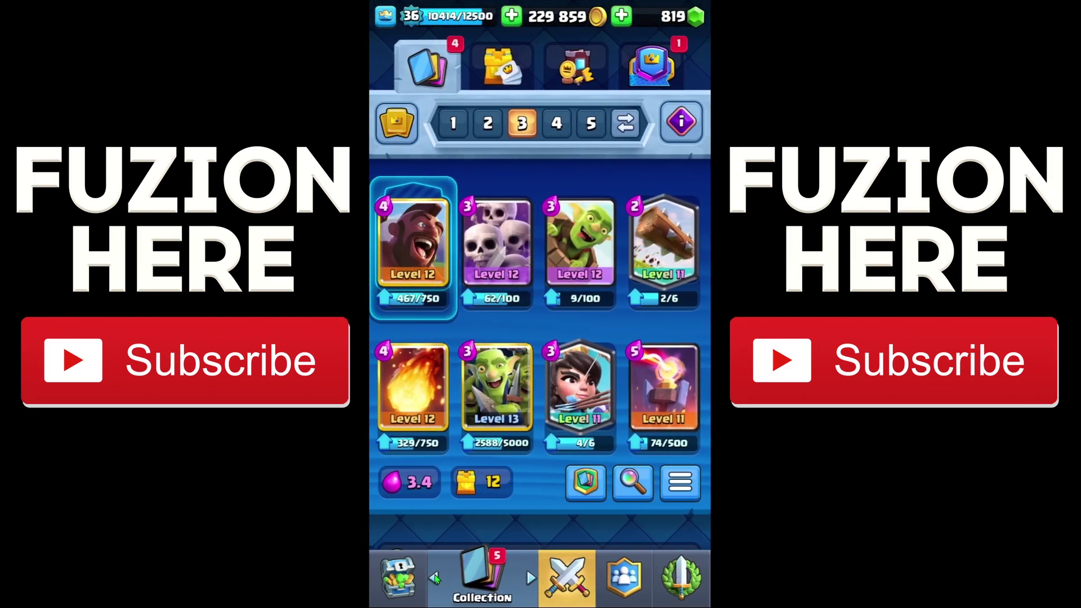
left_click(399, 580)
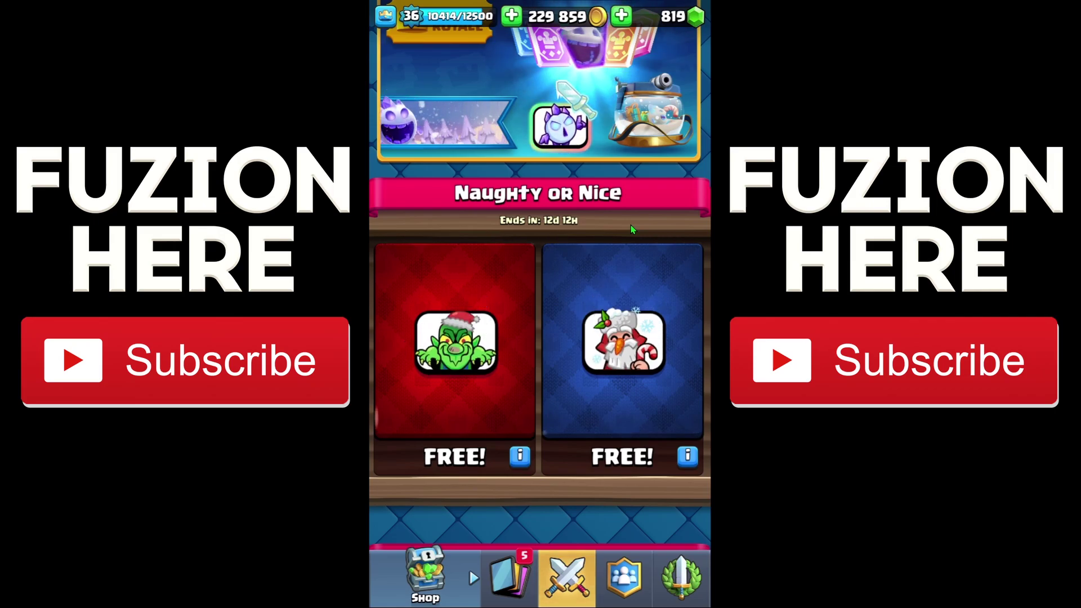
Claim the free Naughty goblin offer and the free Nice offer
left_click(483, 381)
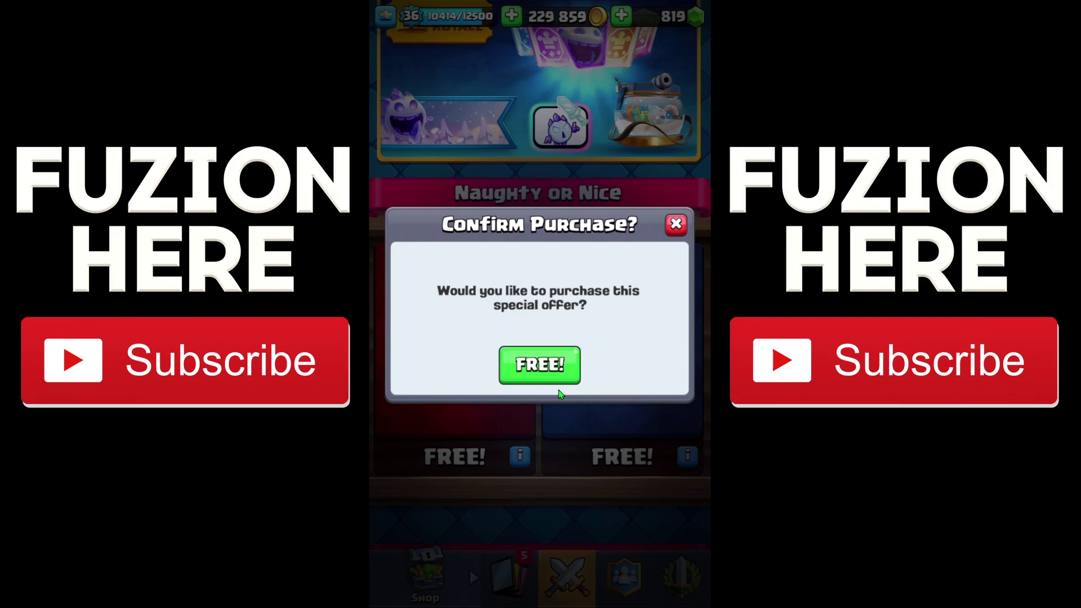
left_click(542, 367)
left_click(626, 370)
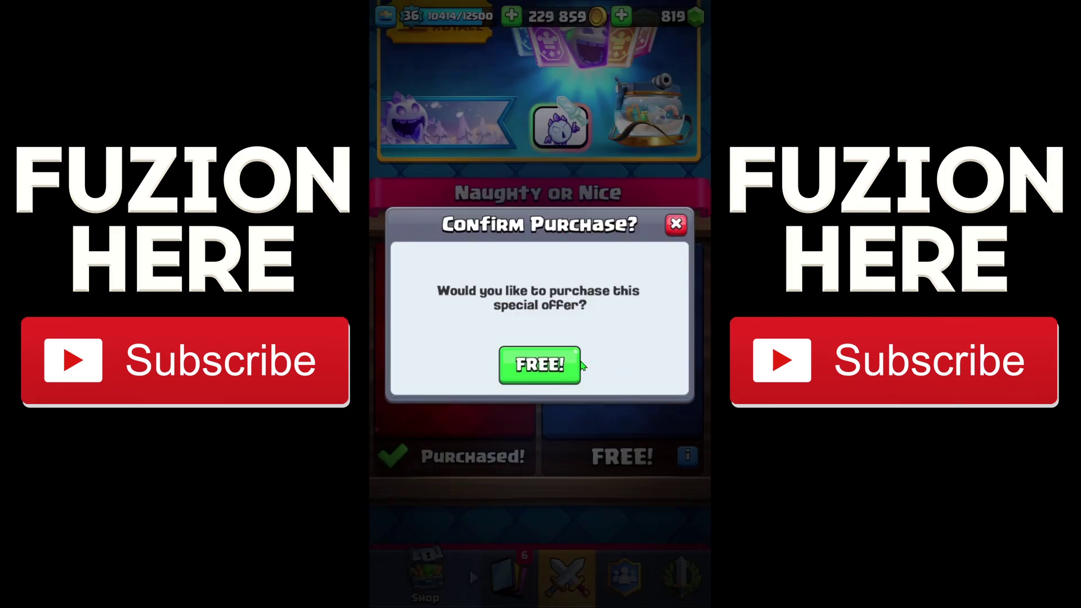
left_click(556, 367)
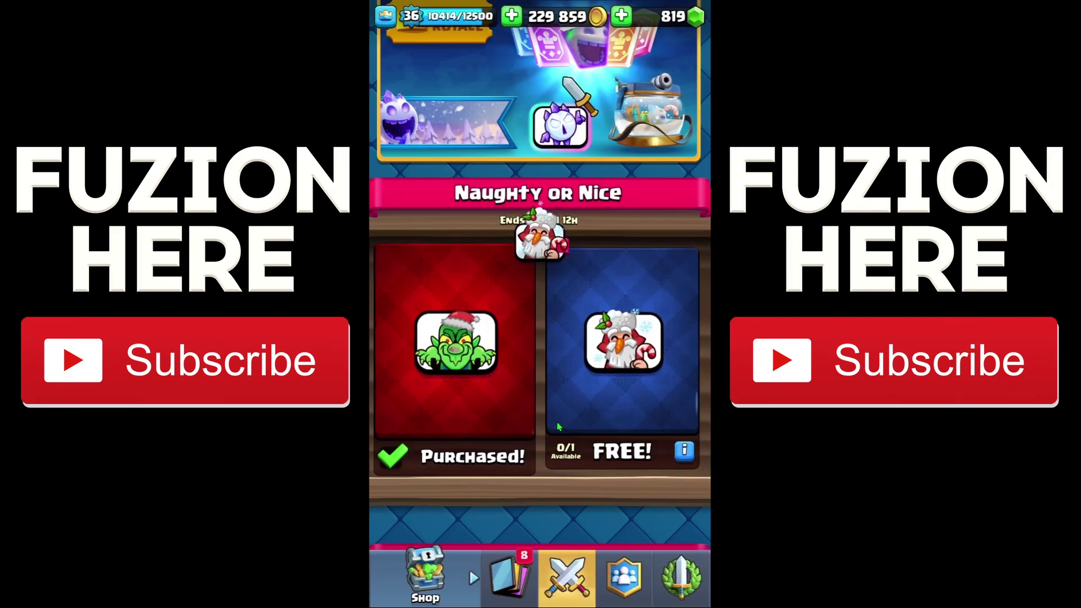
Go from Magic Items to the card deck view and into the Emote collection
scroll(707, 266, "down", 5)
left_click(483, 577)
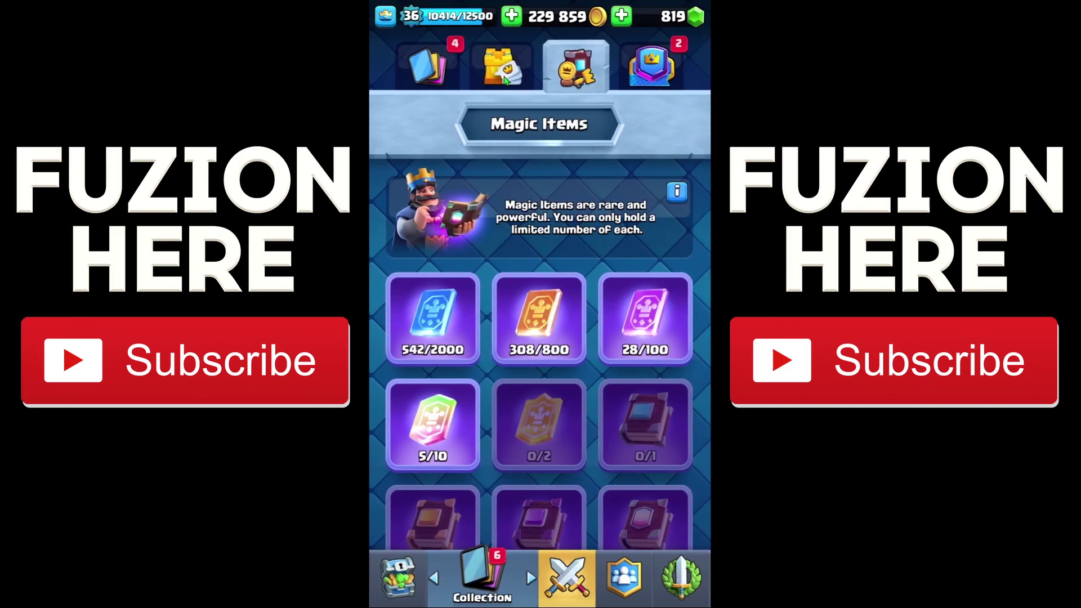
left_click(453, 68)
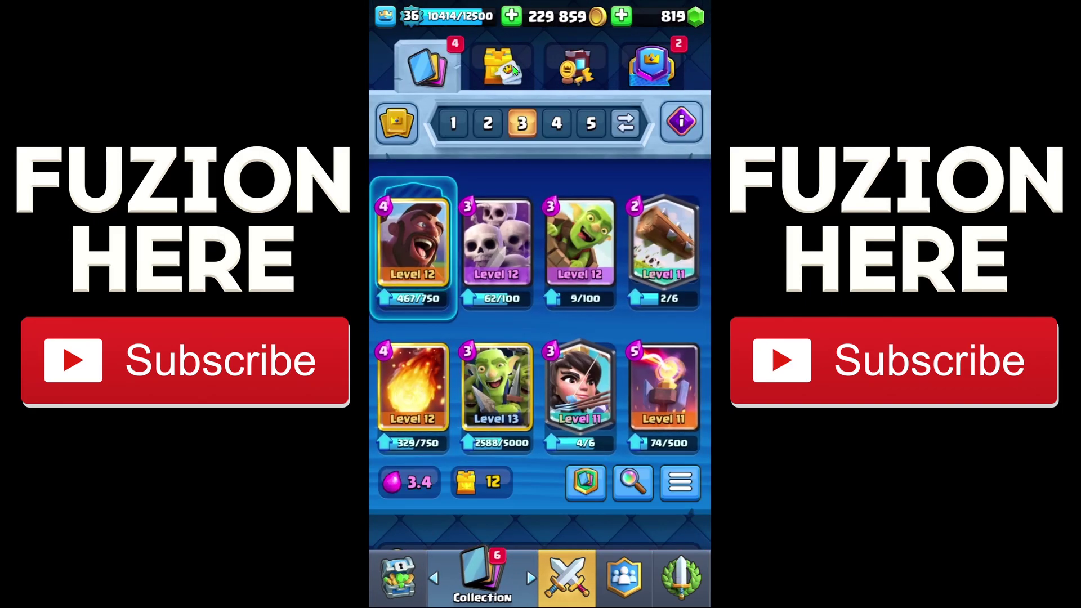
left_click(651, 65)
Inspect the new Christmas goblin and Santa emotes and scroll through the 25 found emotes
left_click(670, 338)
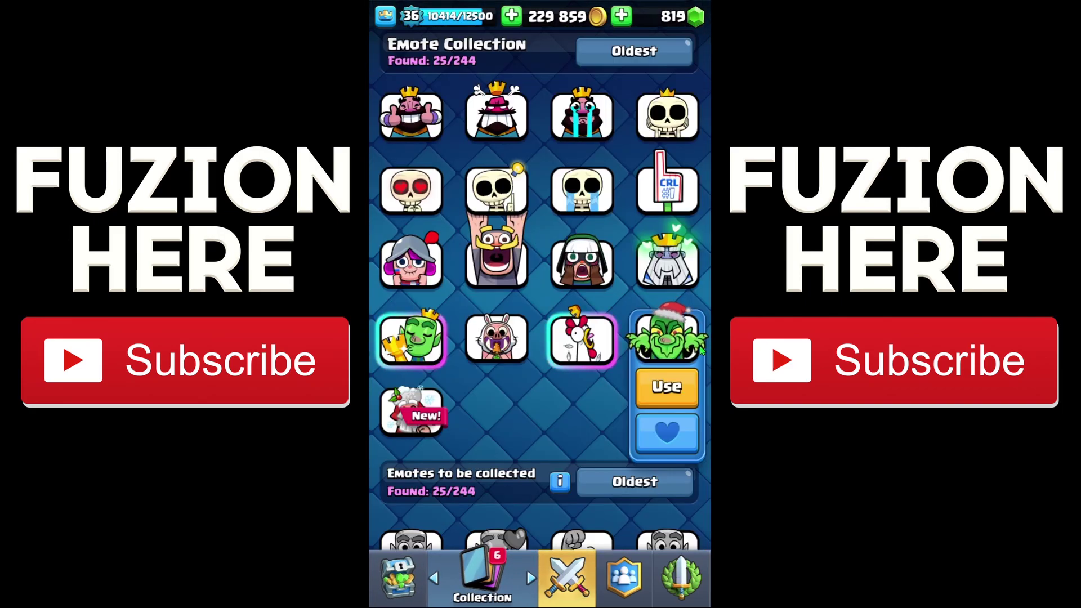
scroll(428, 402, "down", 2)
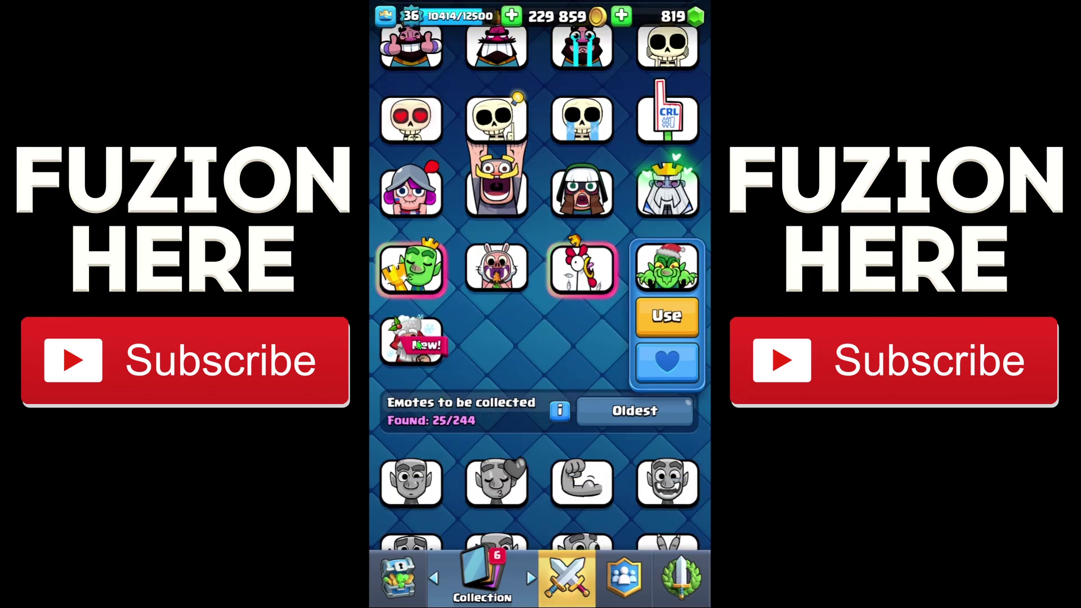
left_click(418, 345)
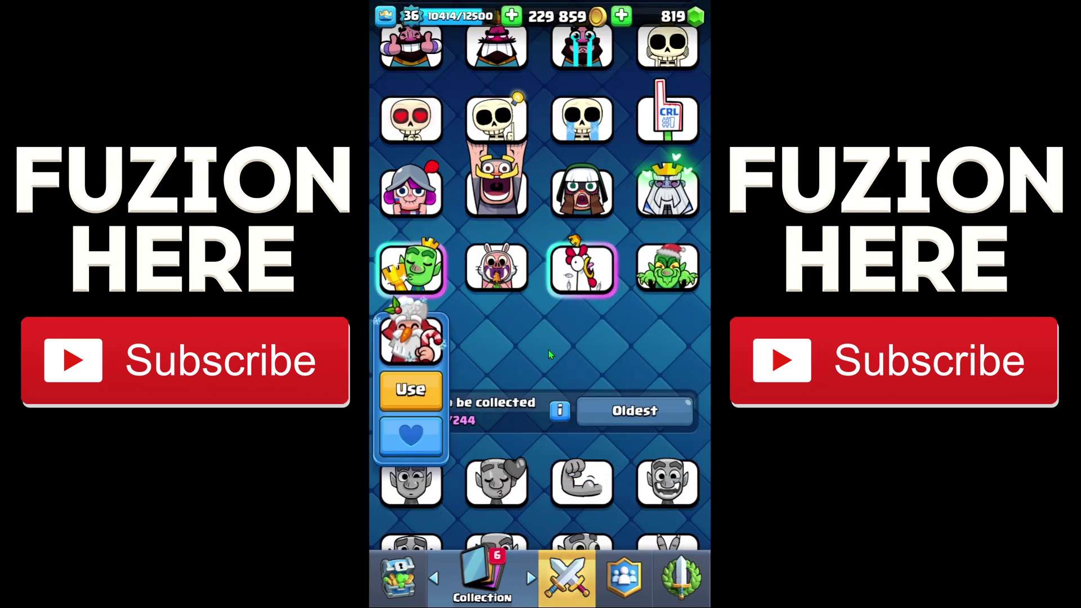
scroll(606, 306, "down", 3)
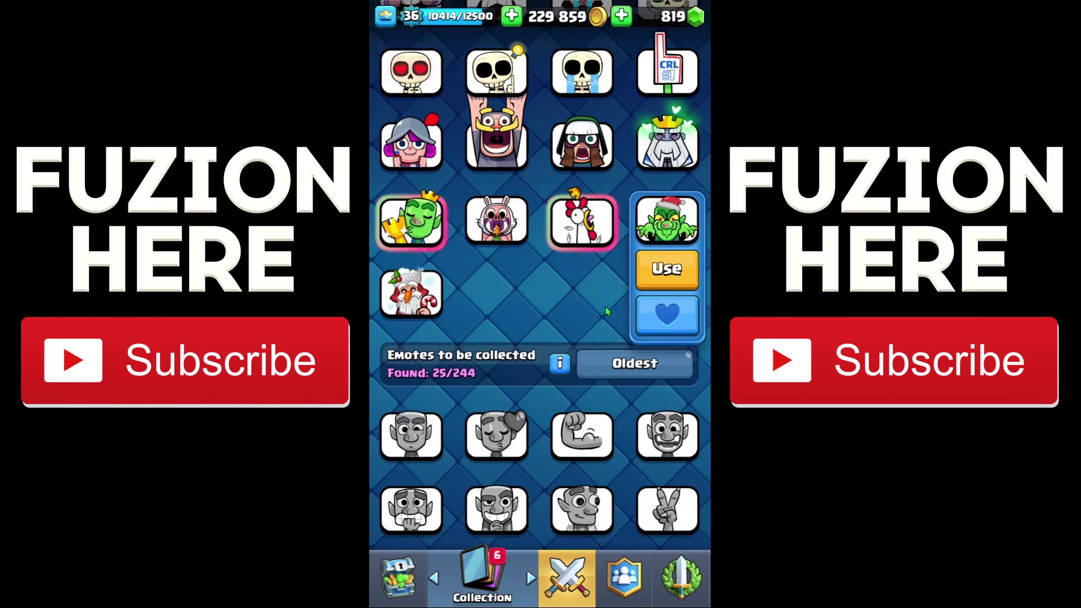
scroll(605, 320, "down", 10)
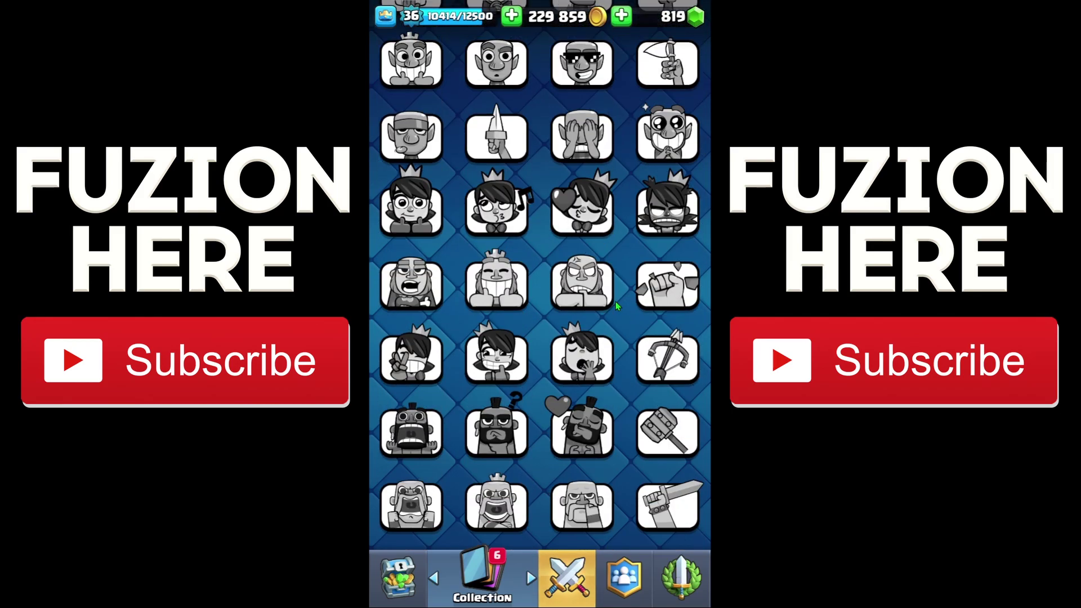
scroll(617, 307, "down", 10)
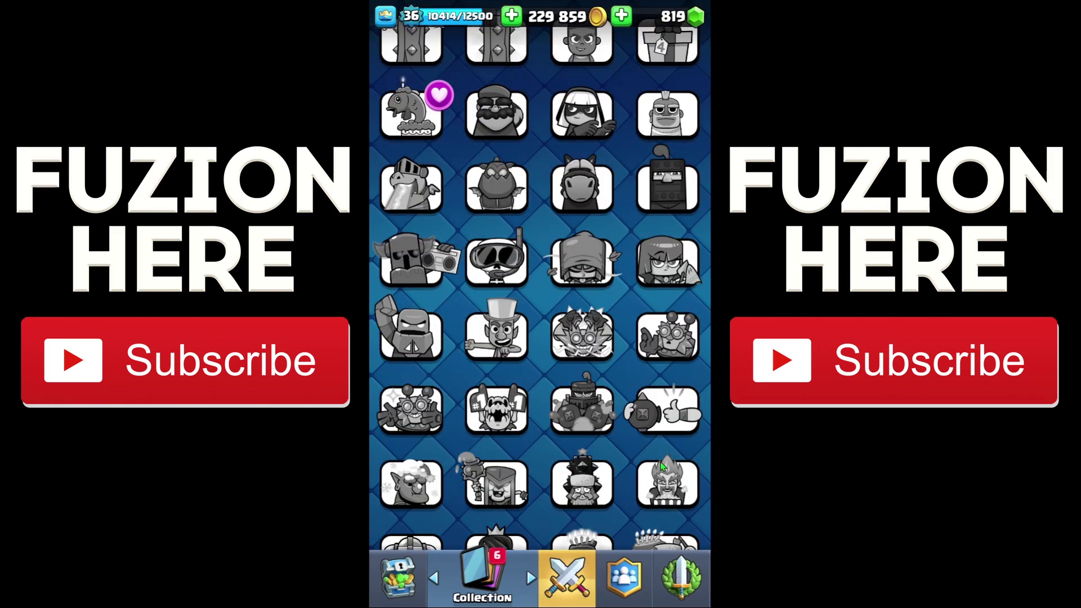
scroll(663, 459, "up", 3)
scroll(663, 459, "up", 5)
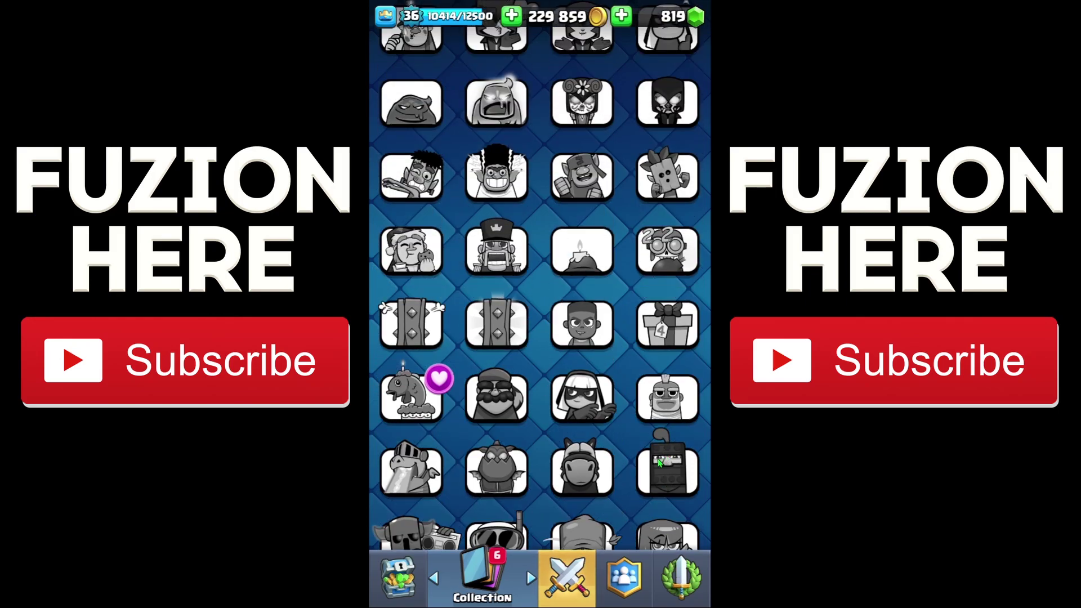